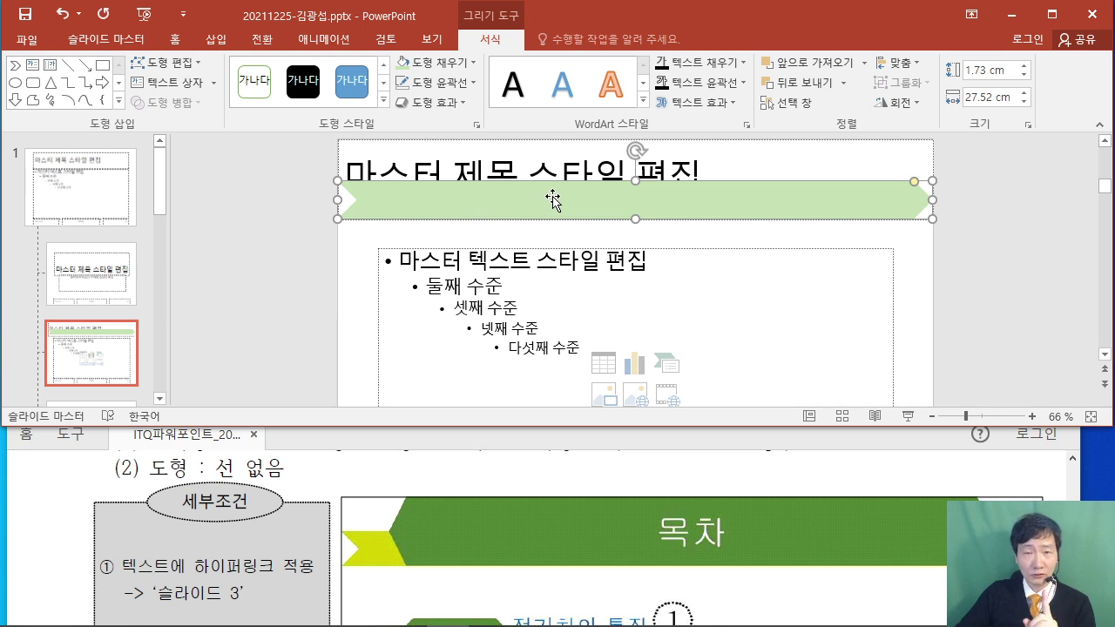
- Set the light green chevron's formatting as the default for new shapes
right_click(552, 199)
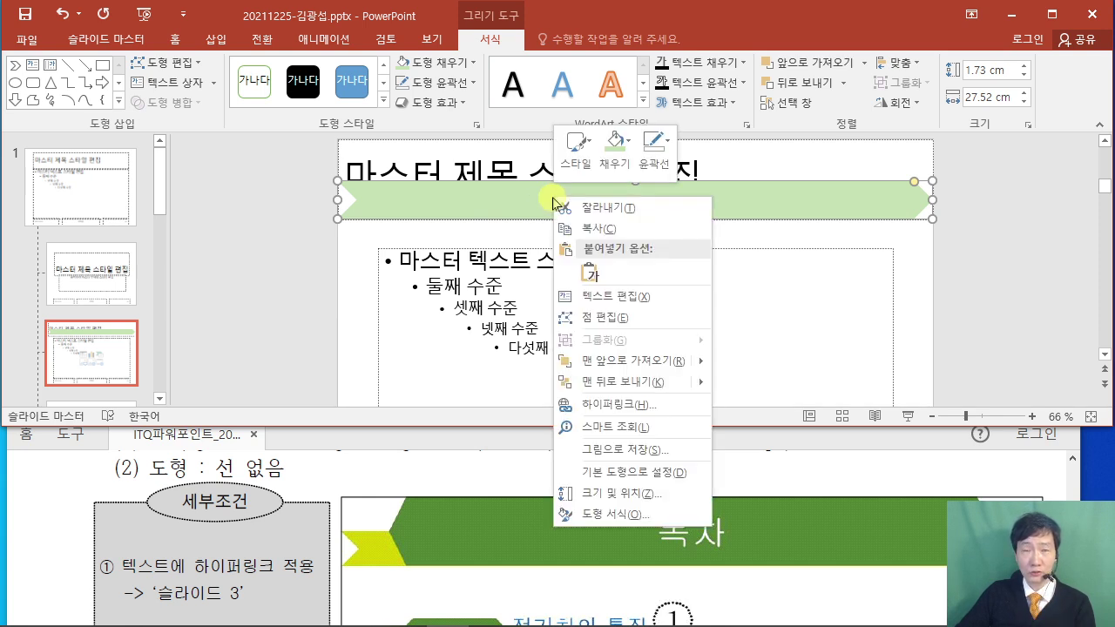
left_click(654, 474)
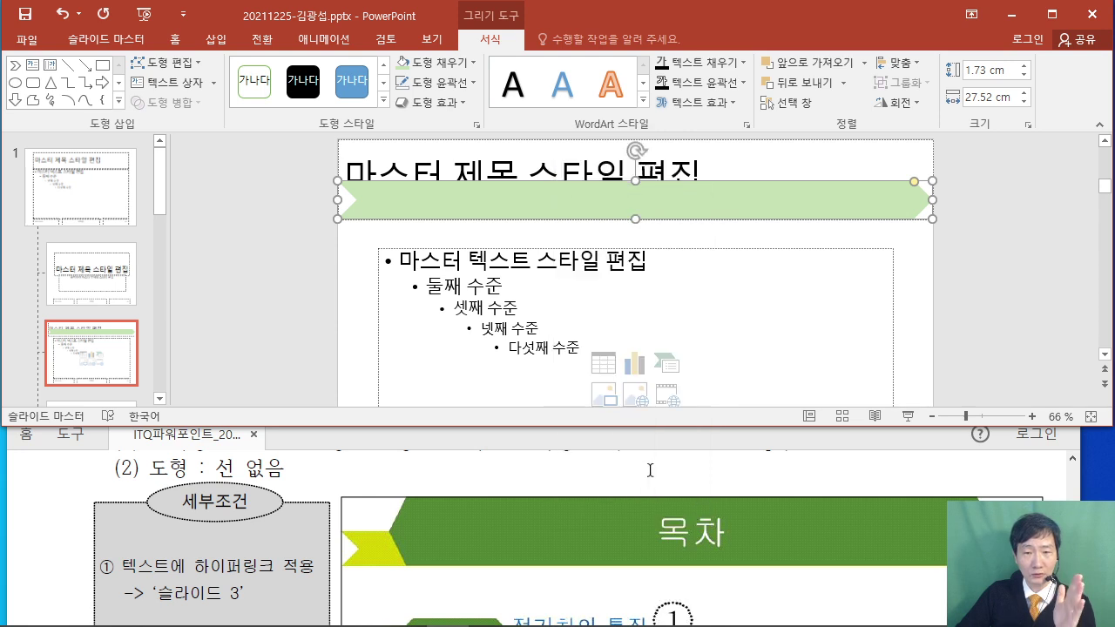
left_click(312, 307)
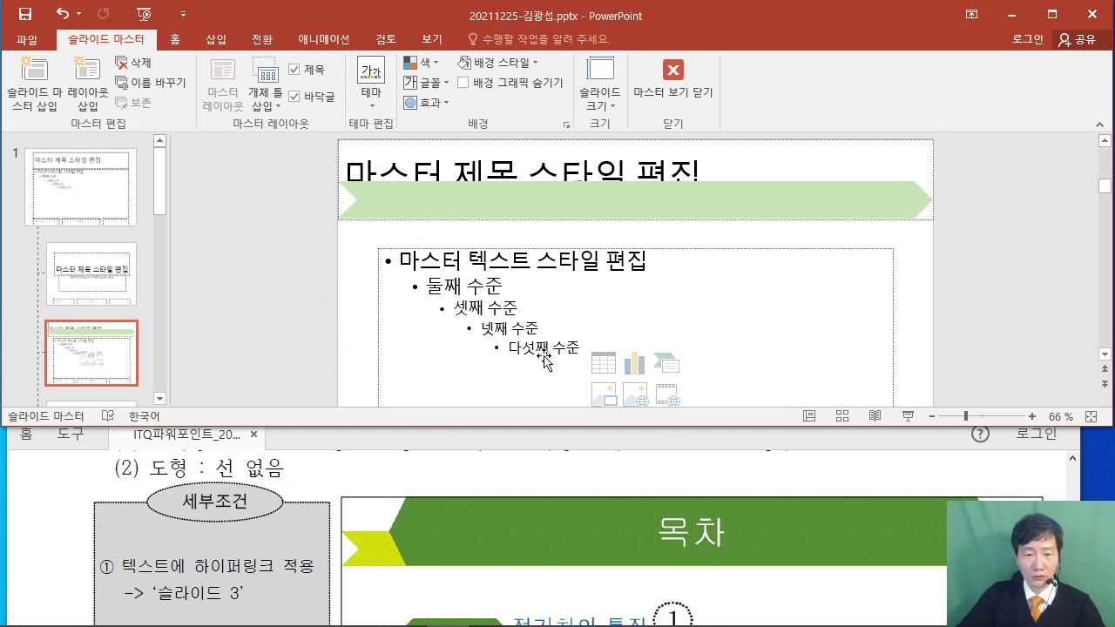
- Draw a hexagon about 23.73 cm wide and 3.67 cm high over the title area and fill it with dark theme green
left_click(175, 38)
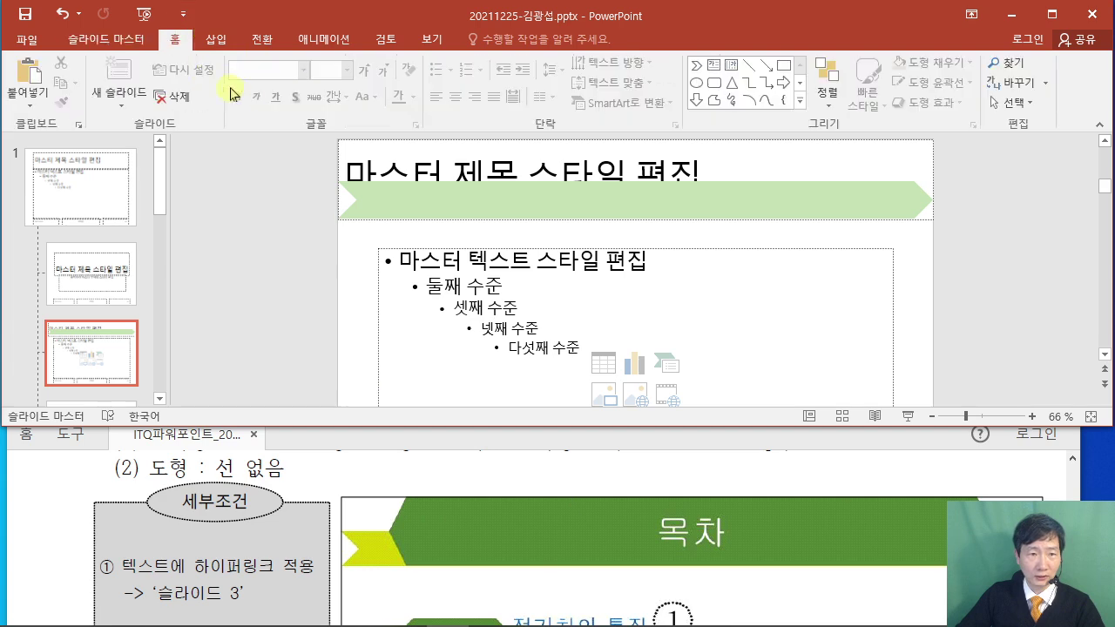
left_click(217, 39)
left_click(296, 83)
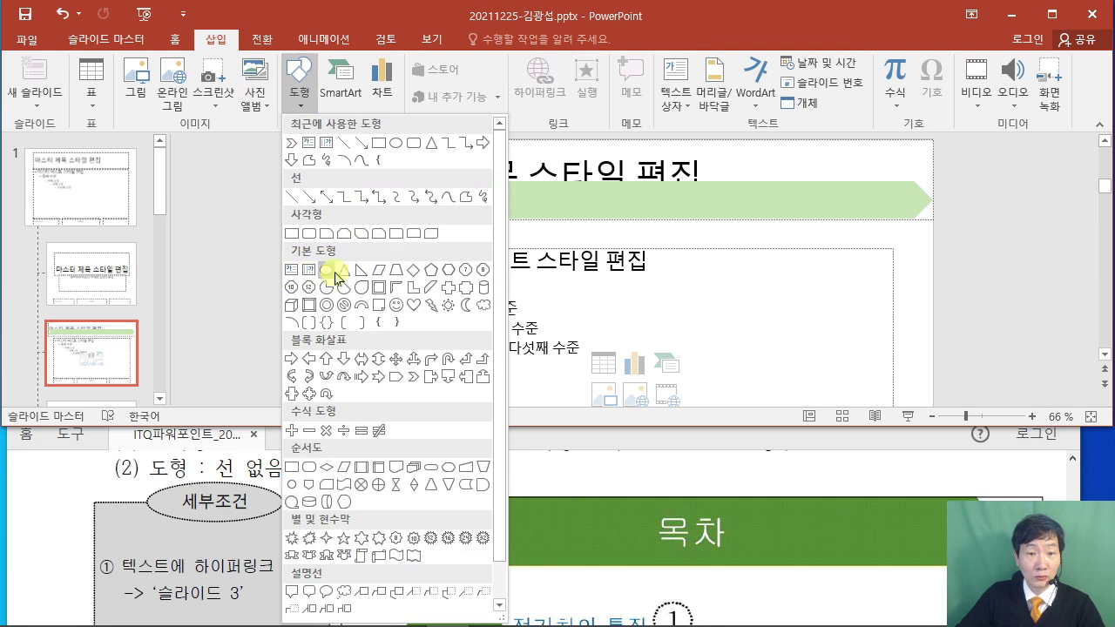
left_click(447, 273)
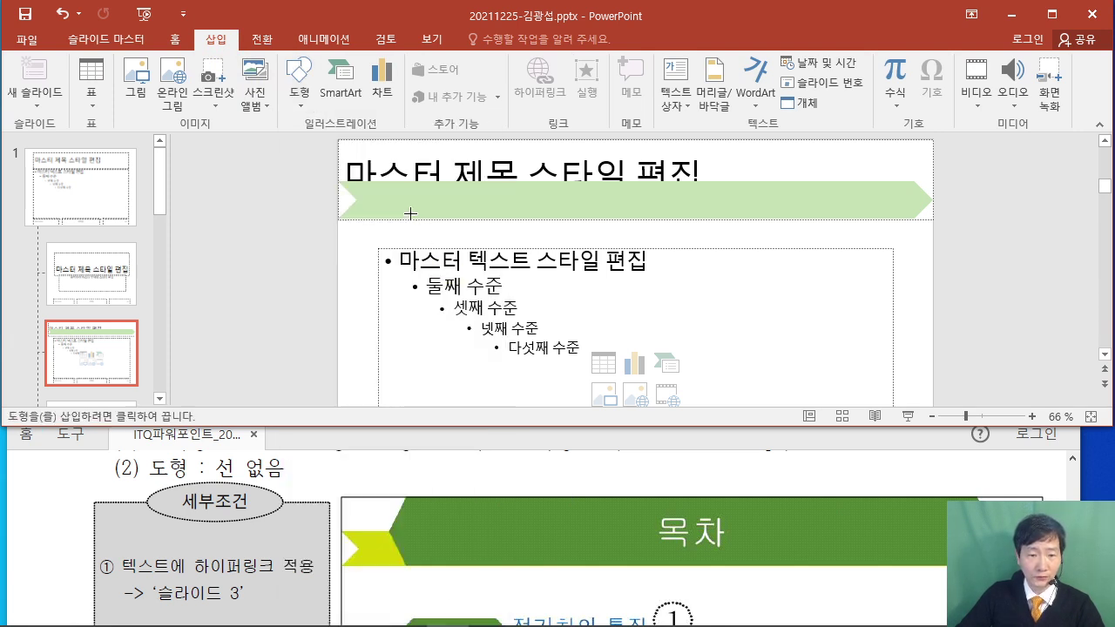
left_click_drag(373, 140, 893, 219)
left_click(442, 68)
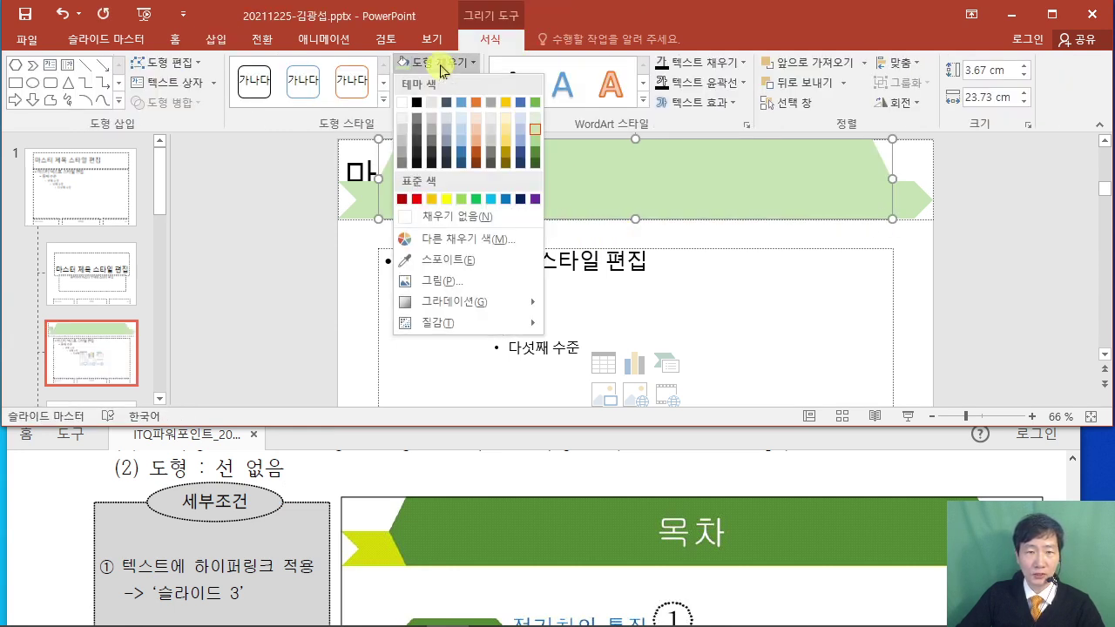
left_click(534, 148)
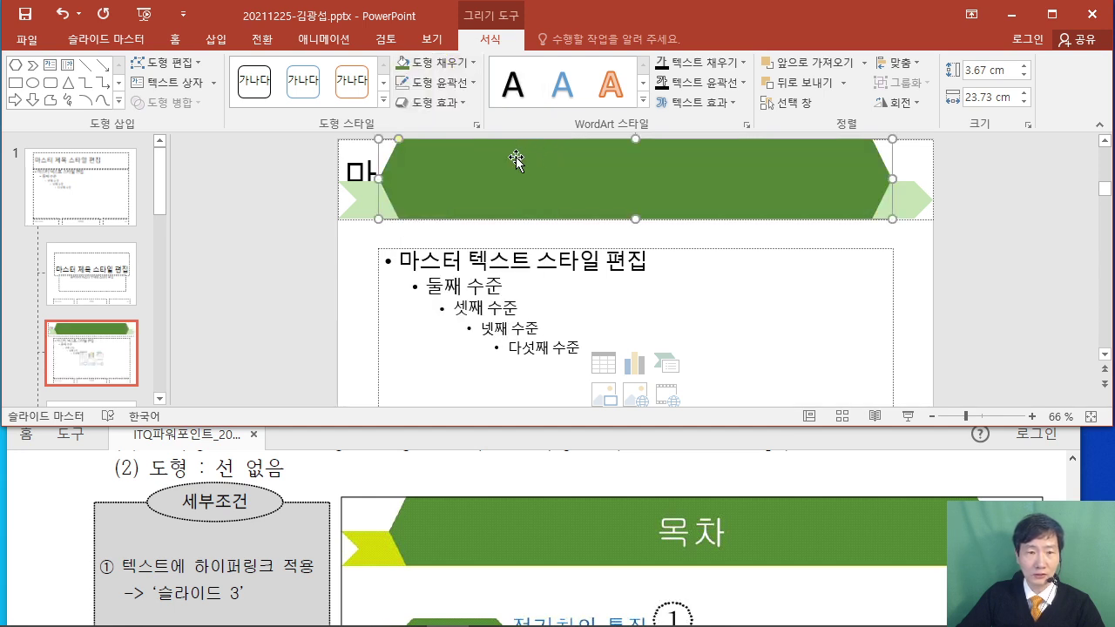
- Bring the master title placeholder to the front of the green shapes
left_click(338, 153)
right_click(338, 152)
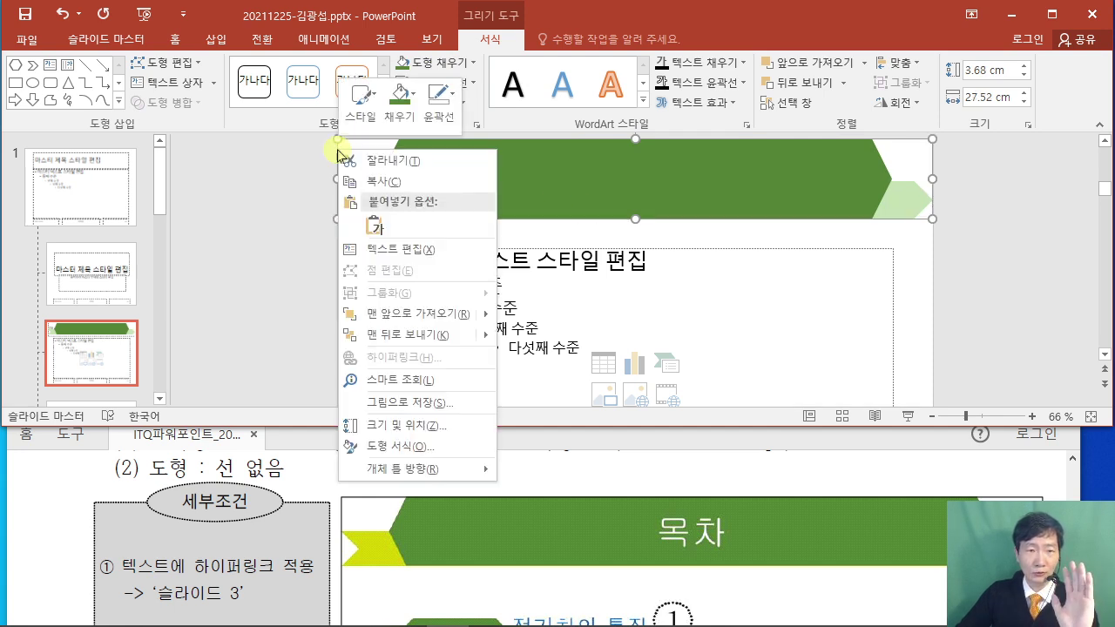
mouse_move(448, 322)
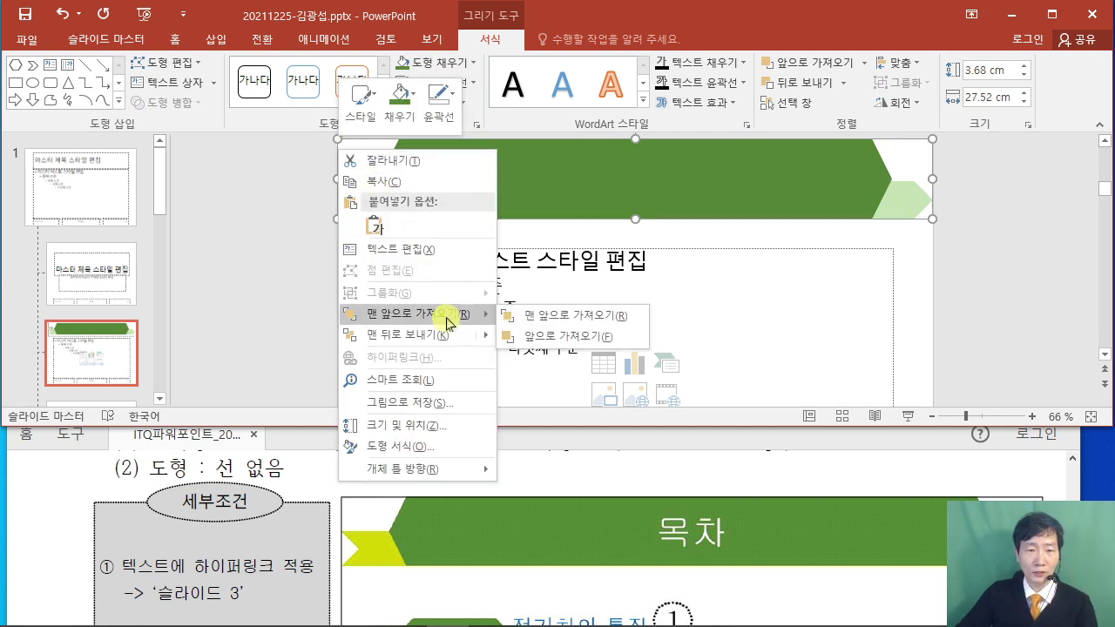
left_click(550, 318)
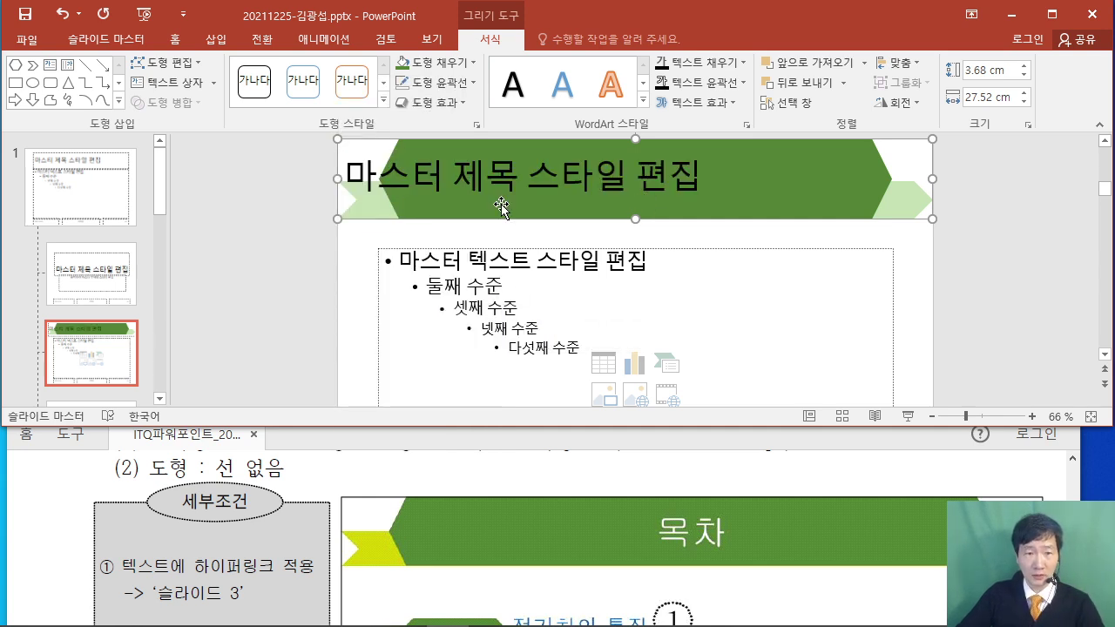
- Following the exam's slide master instructions, set the master title's font to 굴림 at 40 pt
scroll(381, 494, "up", 5)
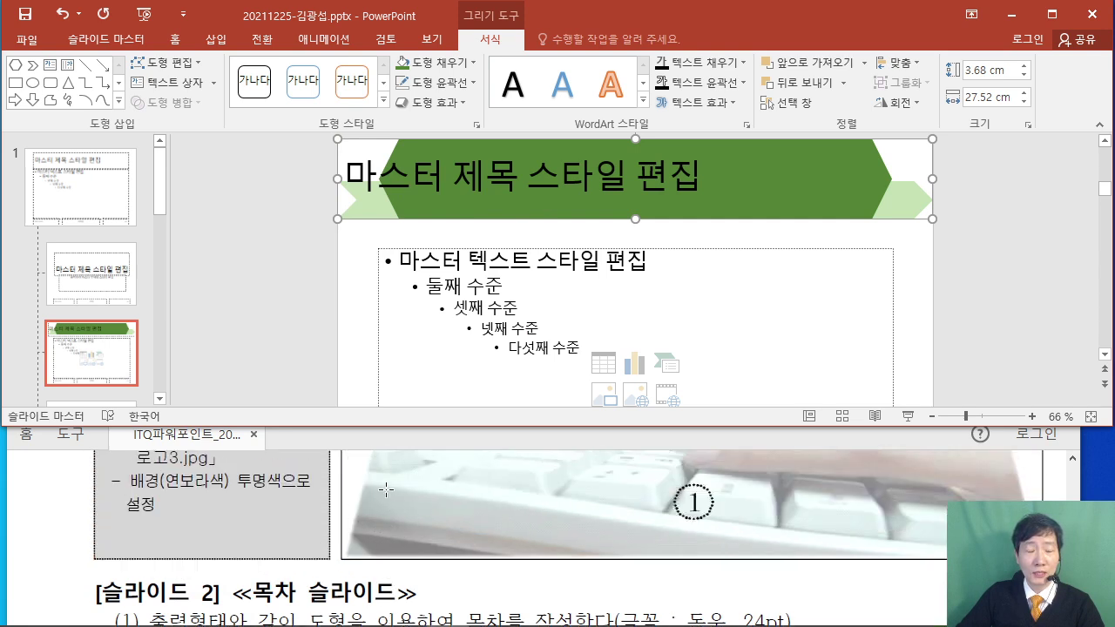
scroll(391, 495, "up", 8)
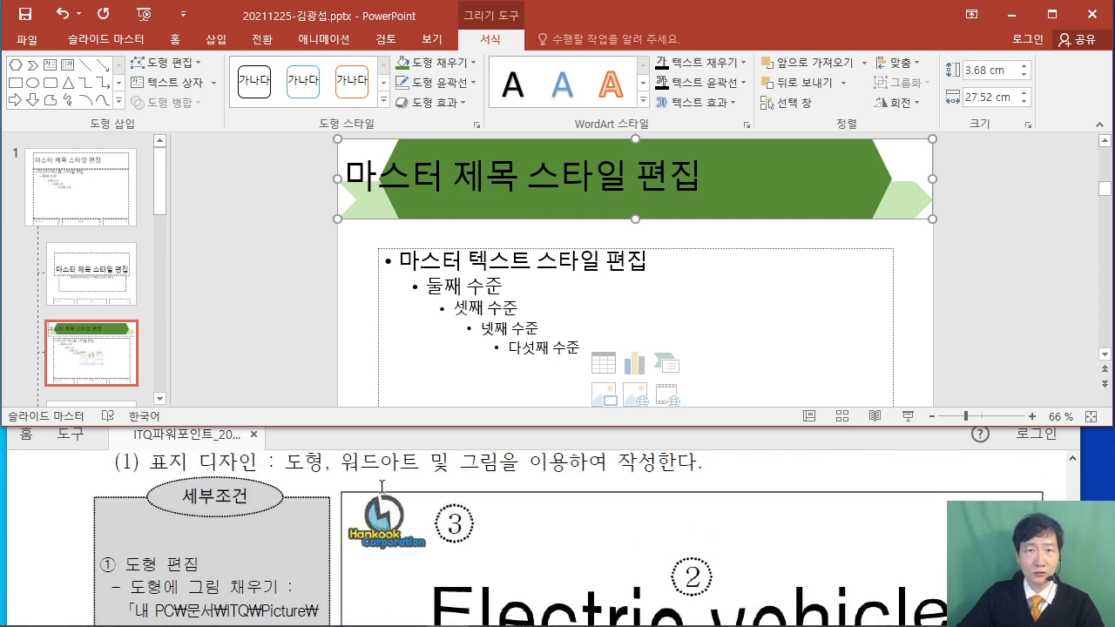
scroll(381, 486, "up", 1)
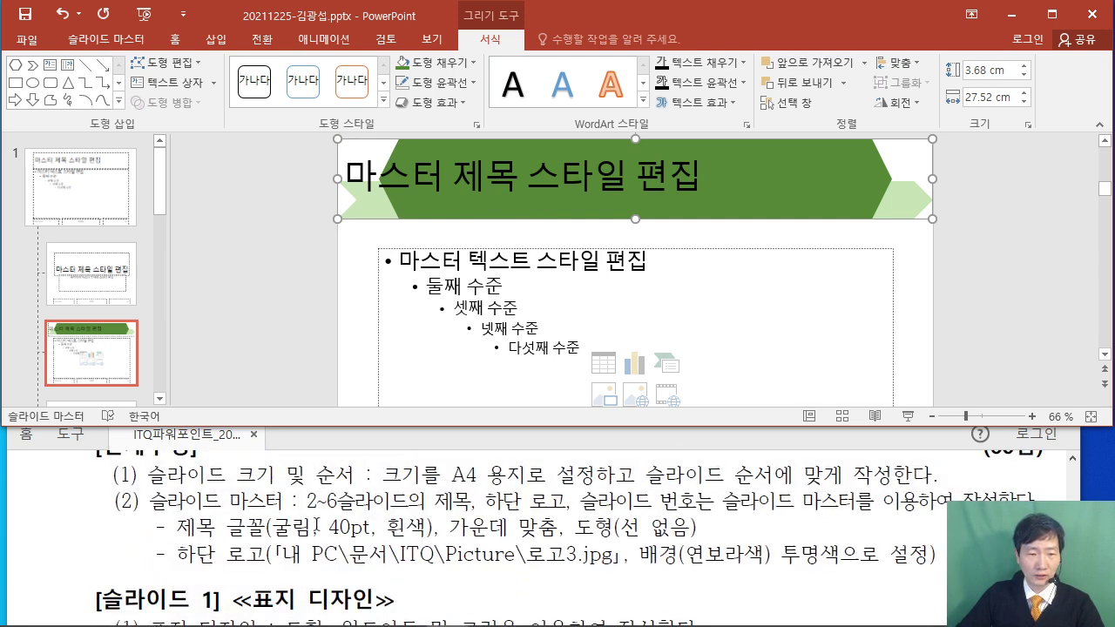
left_click(175, 40)
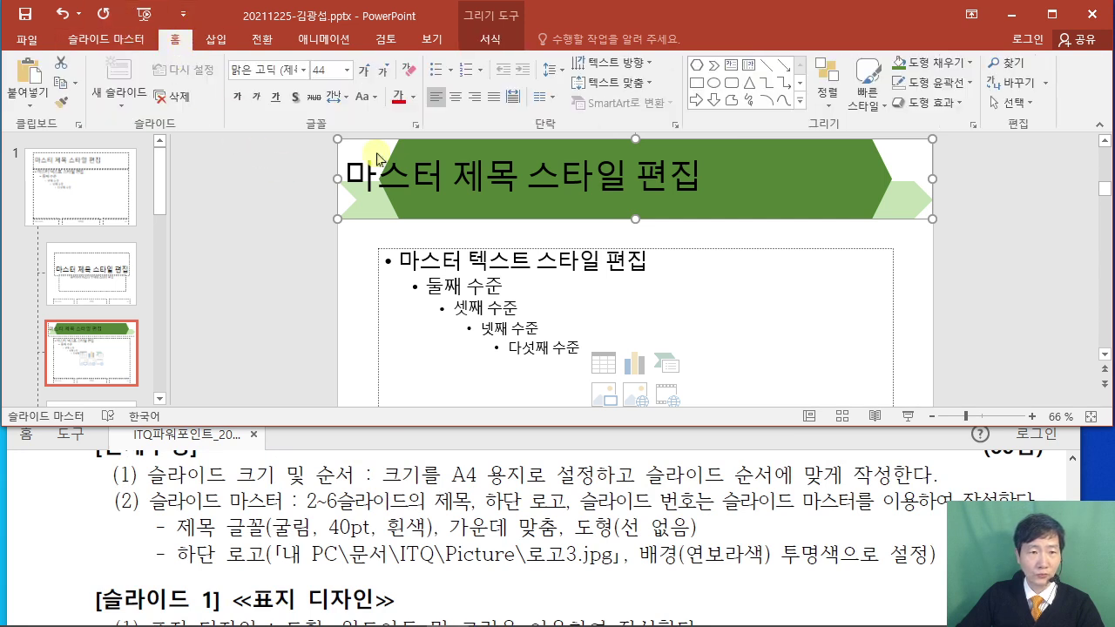
left_click(260, 75)
type("rnff")
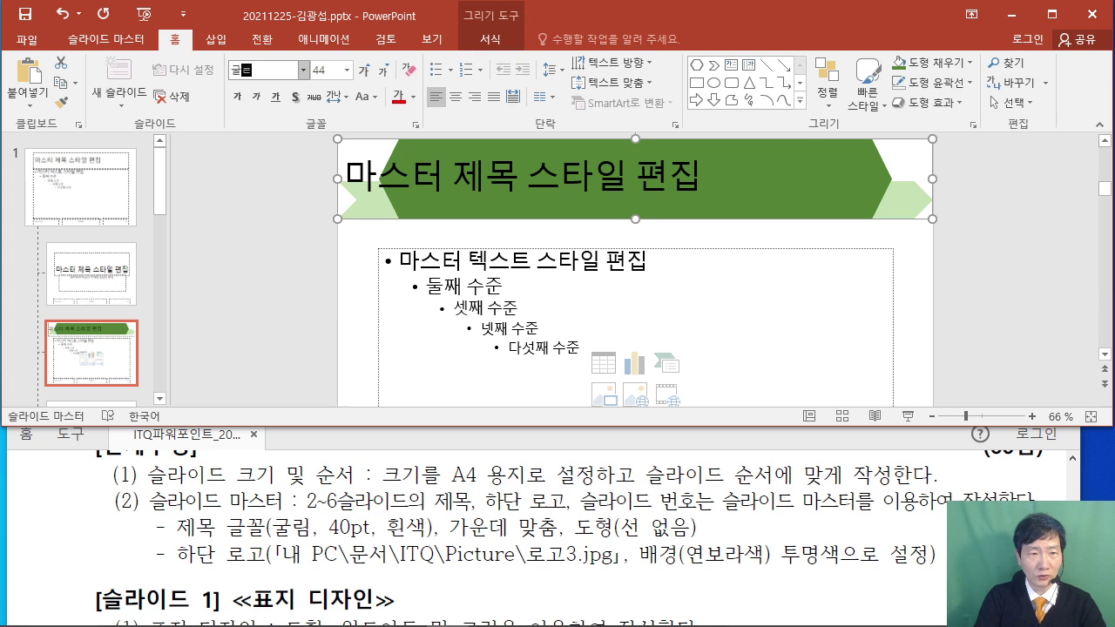
key("Return")
left_click(321, 73)
type("40")
key("Return")
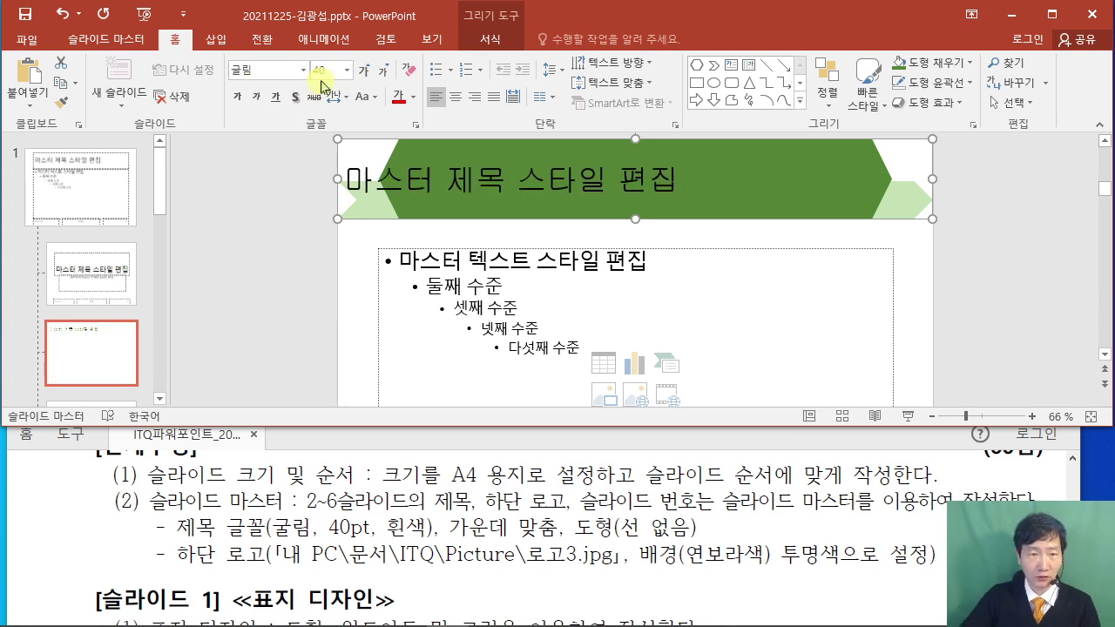
- Colour the master title text white and centre it horizontally
left_click(414, 104)
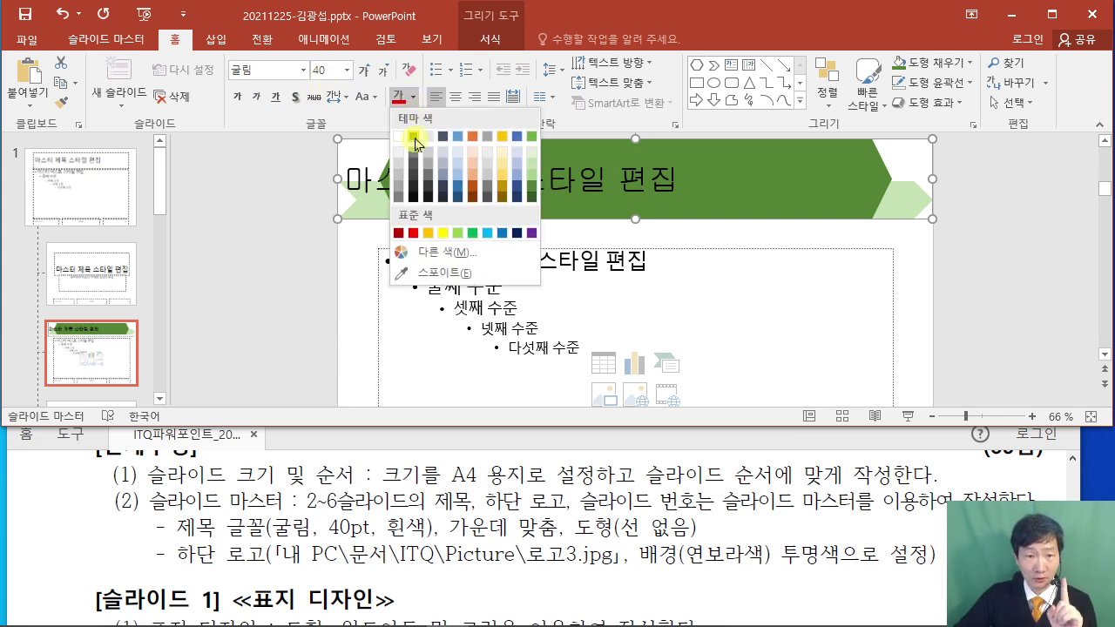
left_click(400, 137)
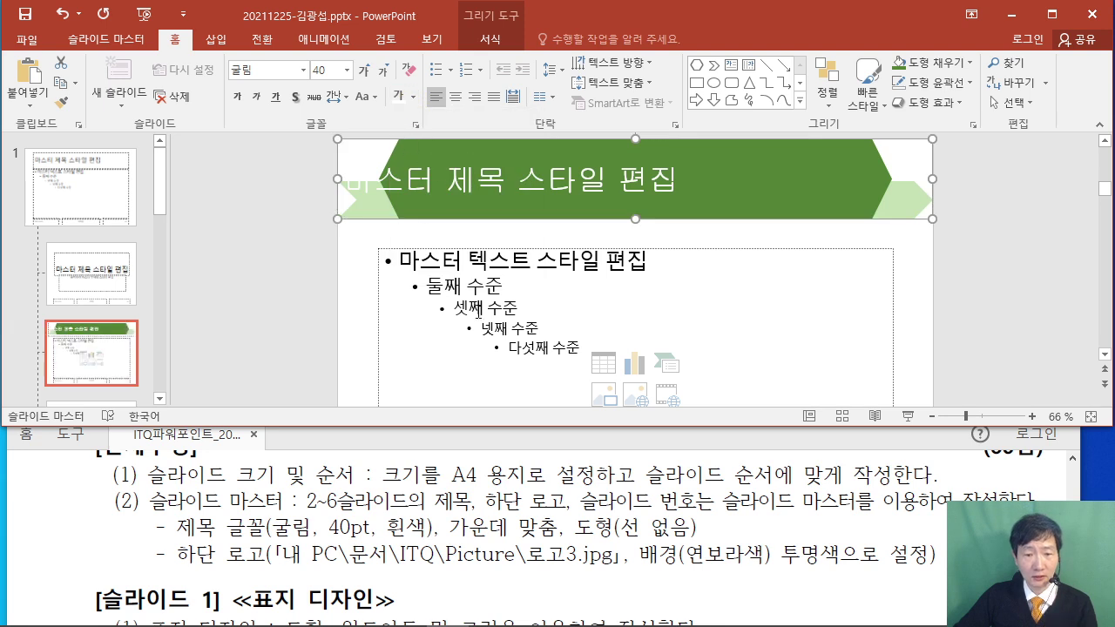
left_click(455, 97)
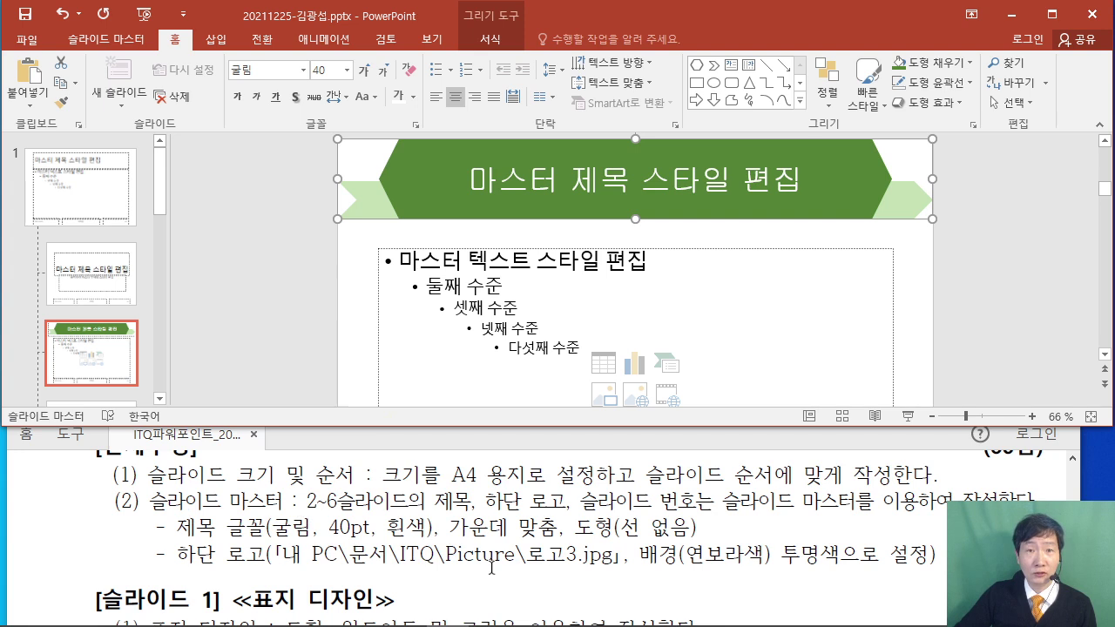
left_click(1019, 334)
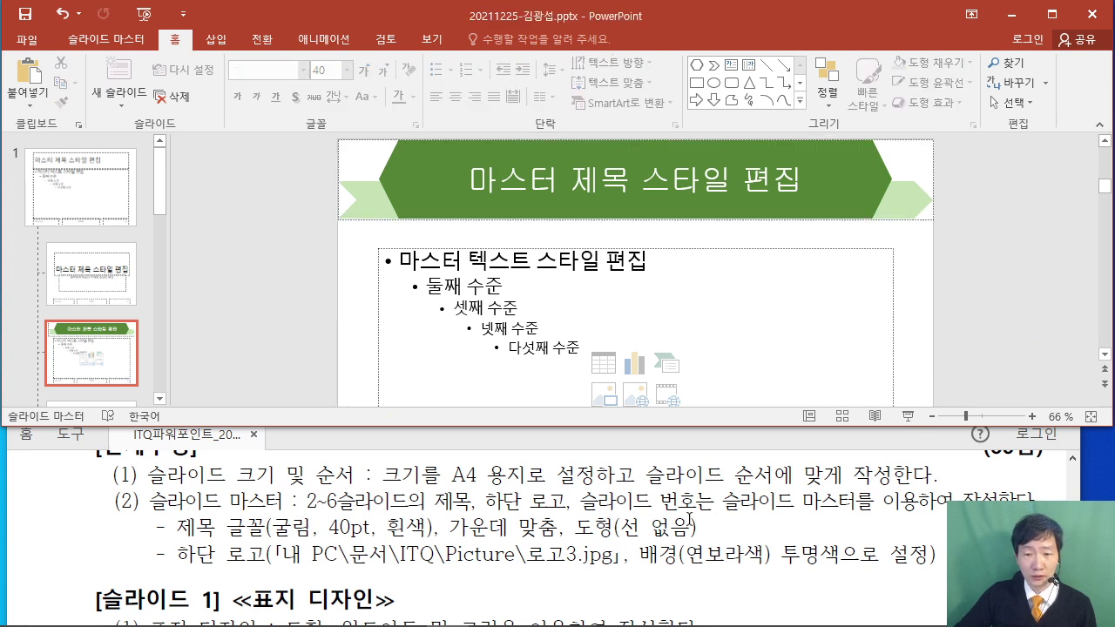
- Insert the picture 로고3.jpg from the Documents folder ITQ\Picture into the layout
scroll(691, 520, "down", 10)
scroll(689, 515, "down", 10)
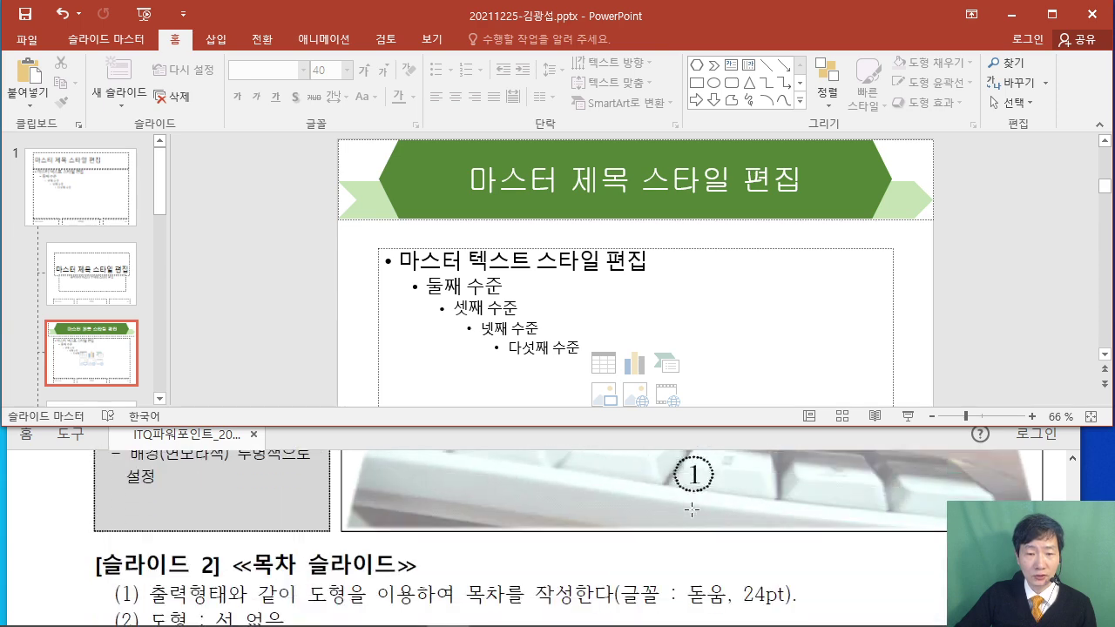
scroll(690, 509, "down", 10)
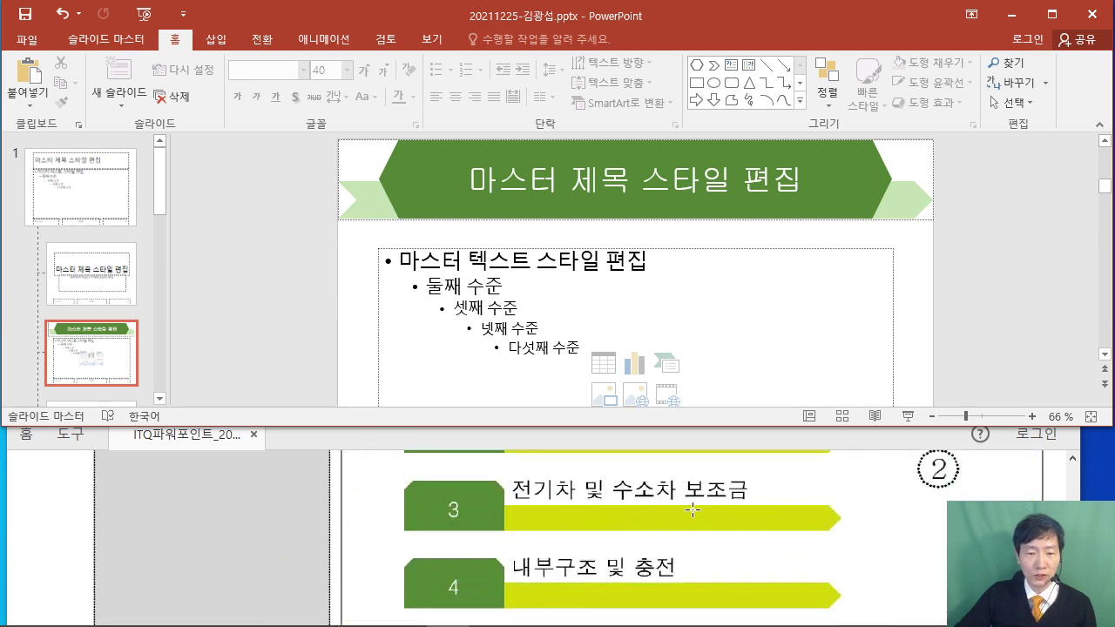
scroll(693, 509, "down", 3)
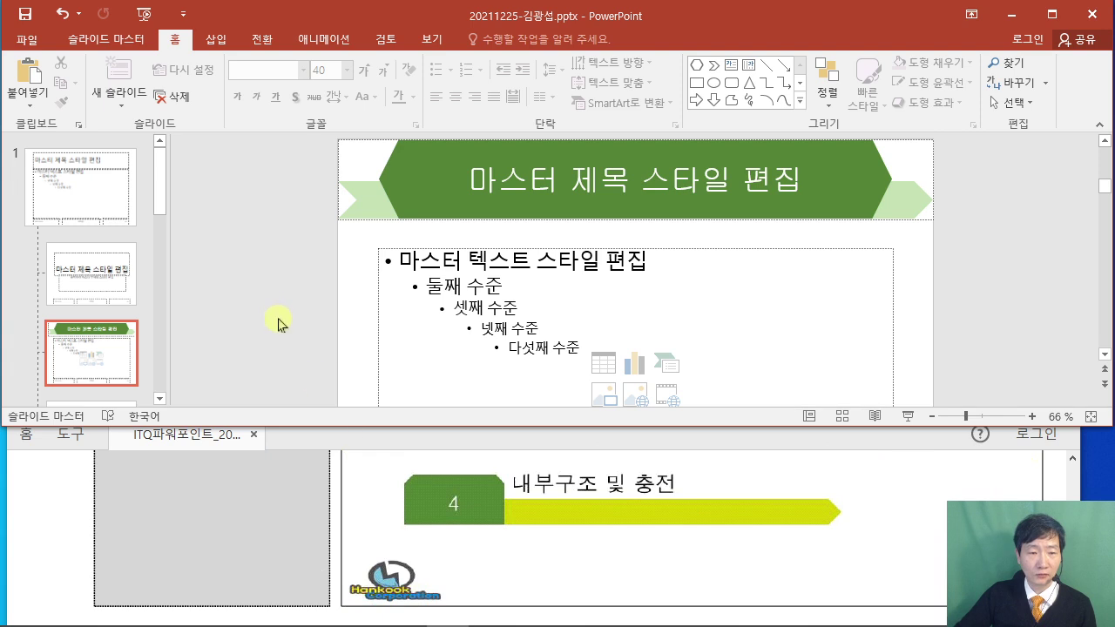
left_click(215, 39)
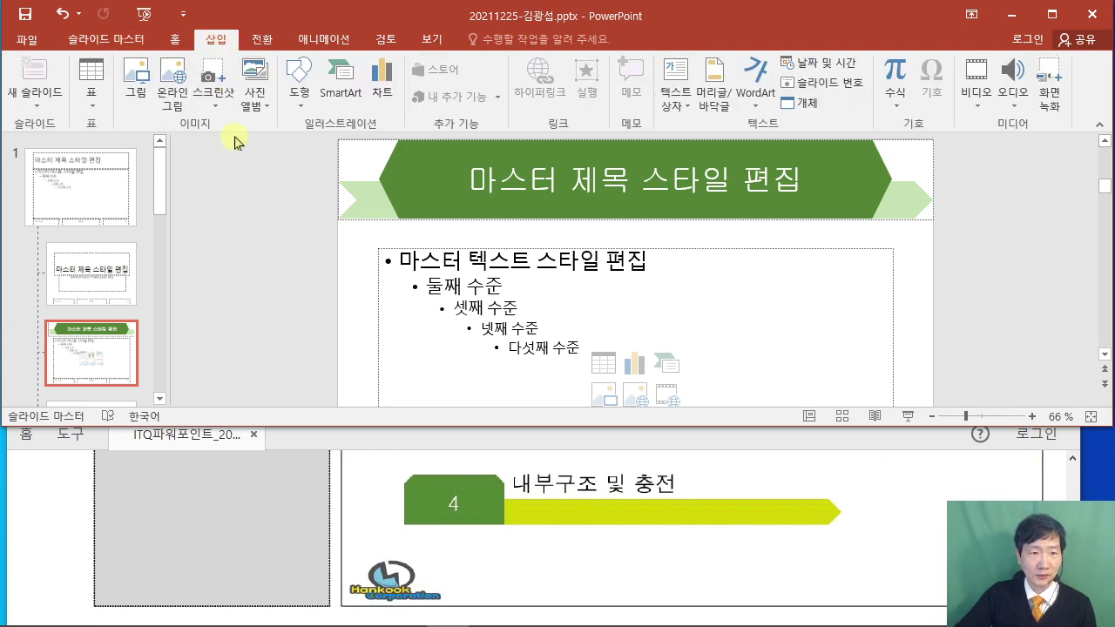
left_click(139, 83)
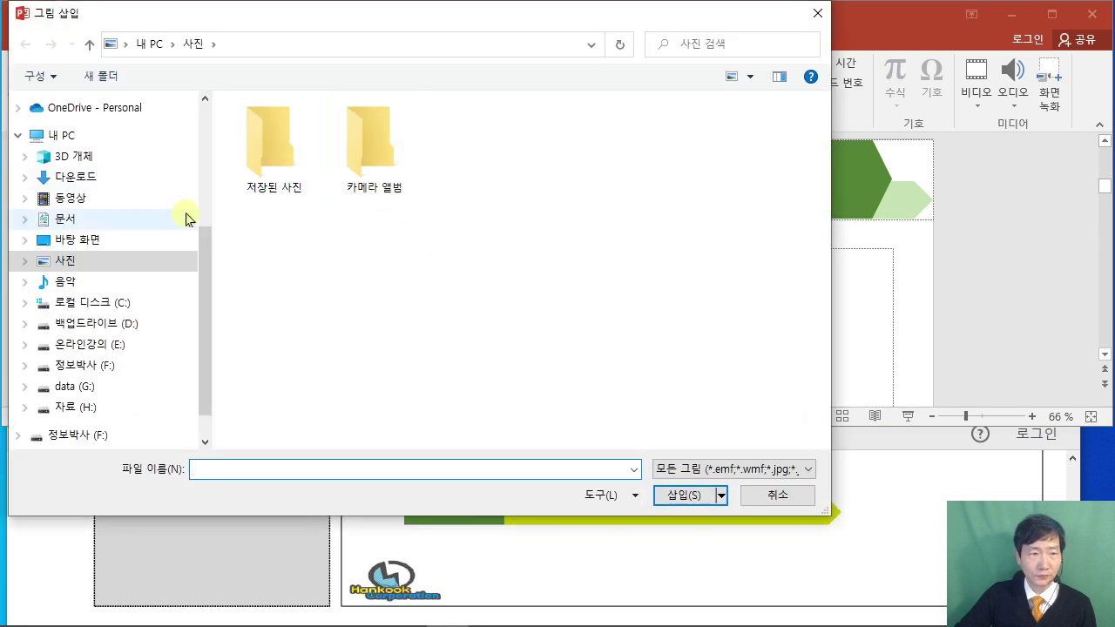
left_click(85, 225)
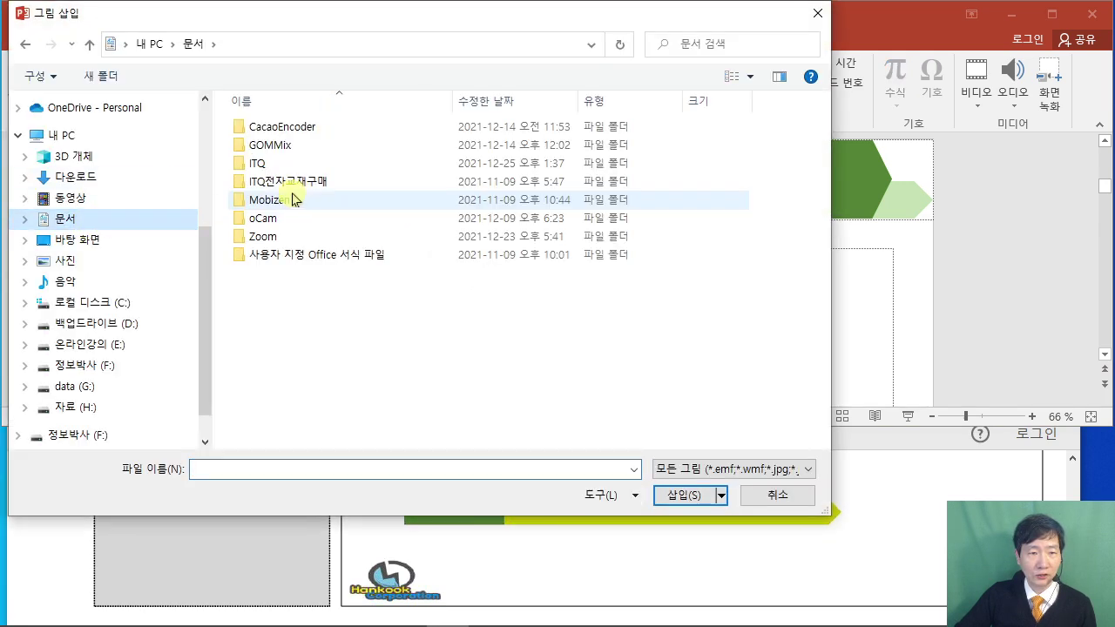
double_click(270, 161)
double_click(275, 138)
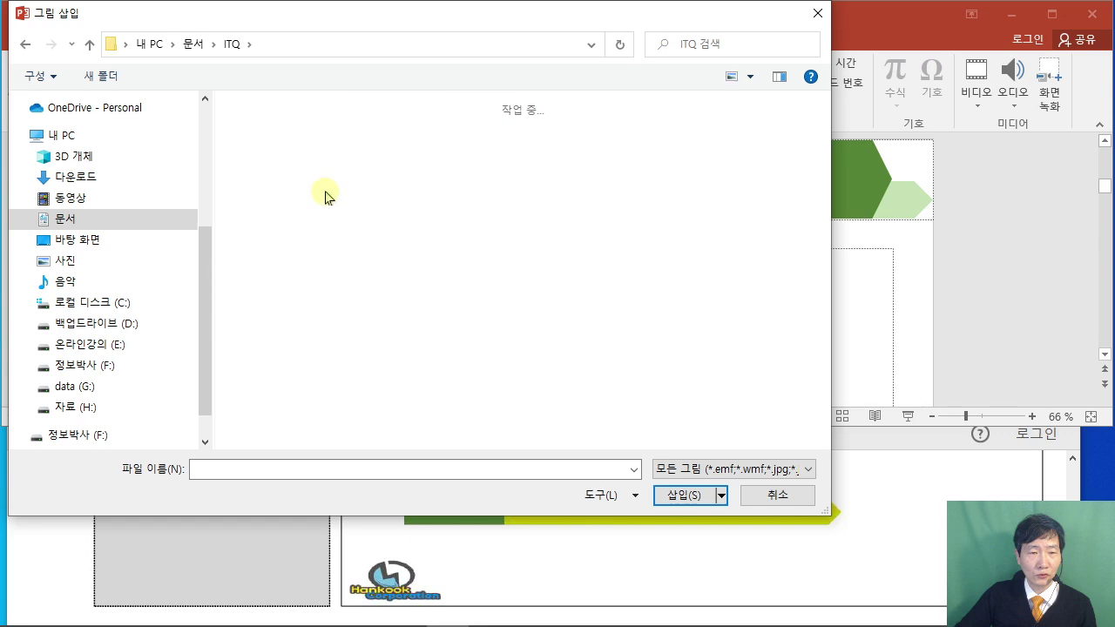
left_click(386, 266)
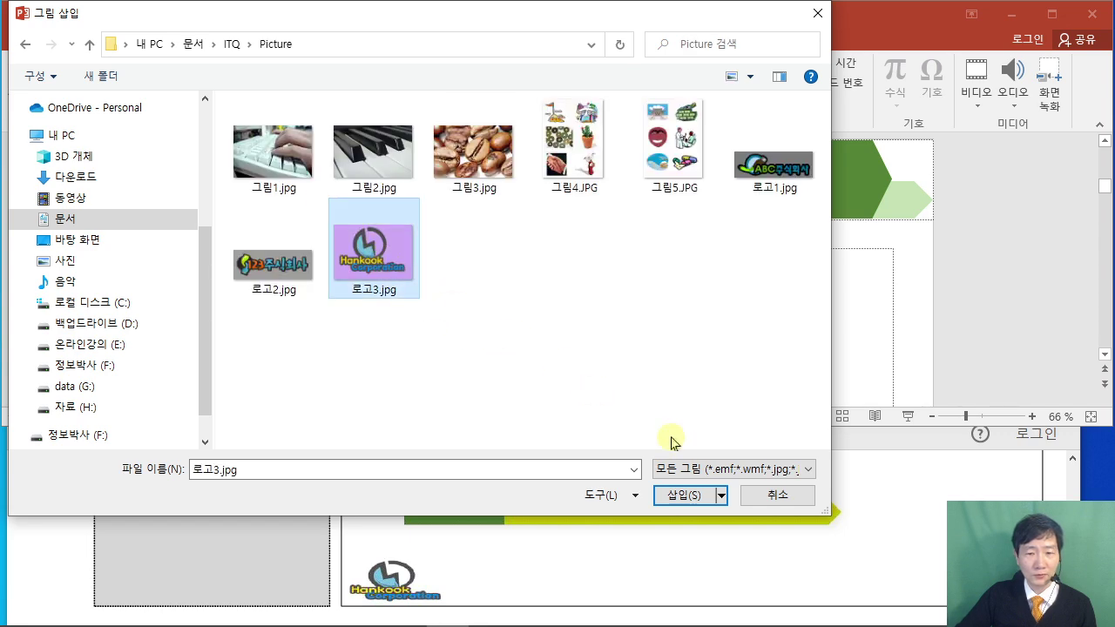
left_click(684, 495)
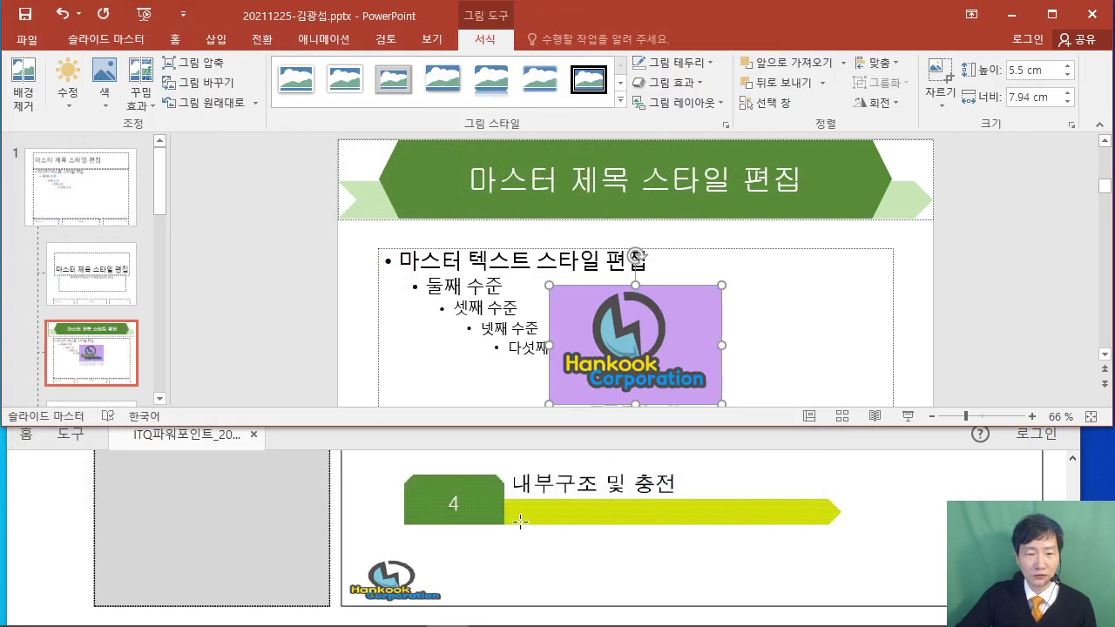
- Make the inserted logo's light purple background transparent using the set transparent color option
scroll(535, 515, "up", 5)
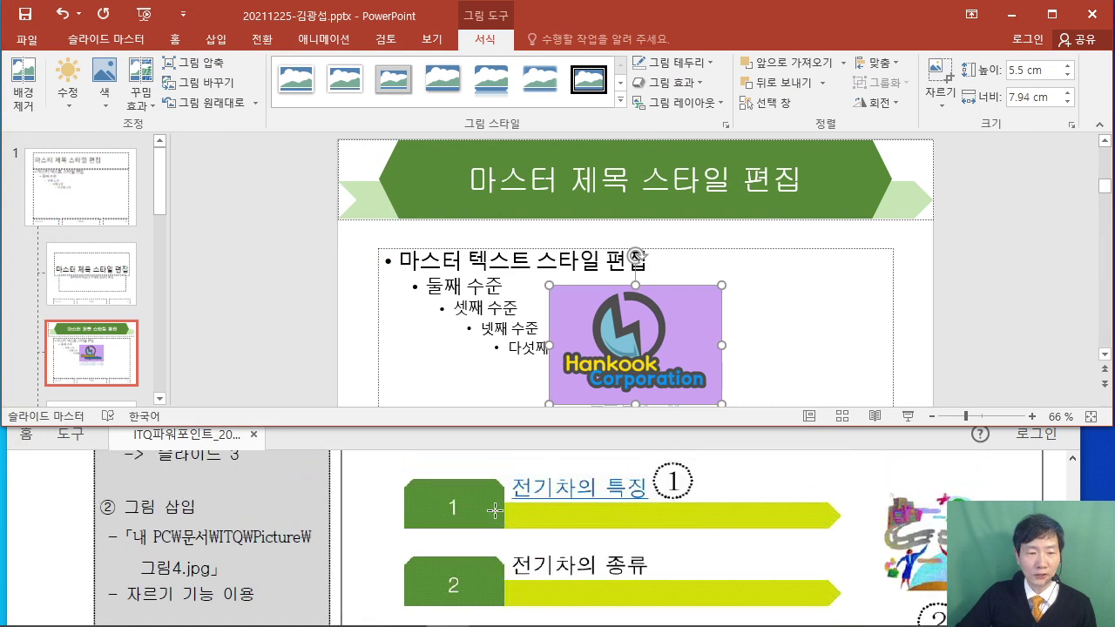
scroll(494, 505, "down", 3)
scroll(494, 502, "down", 1)
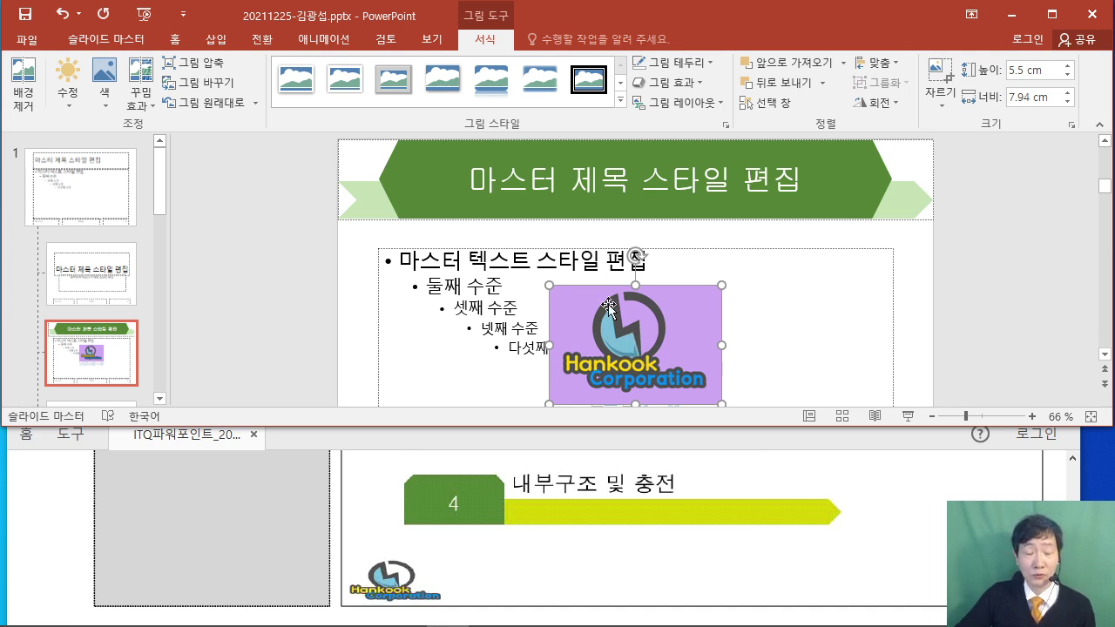
left_click(104, 96)
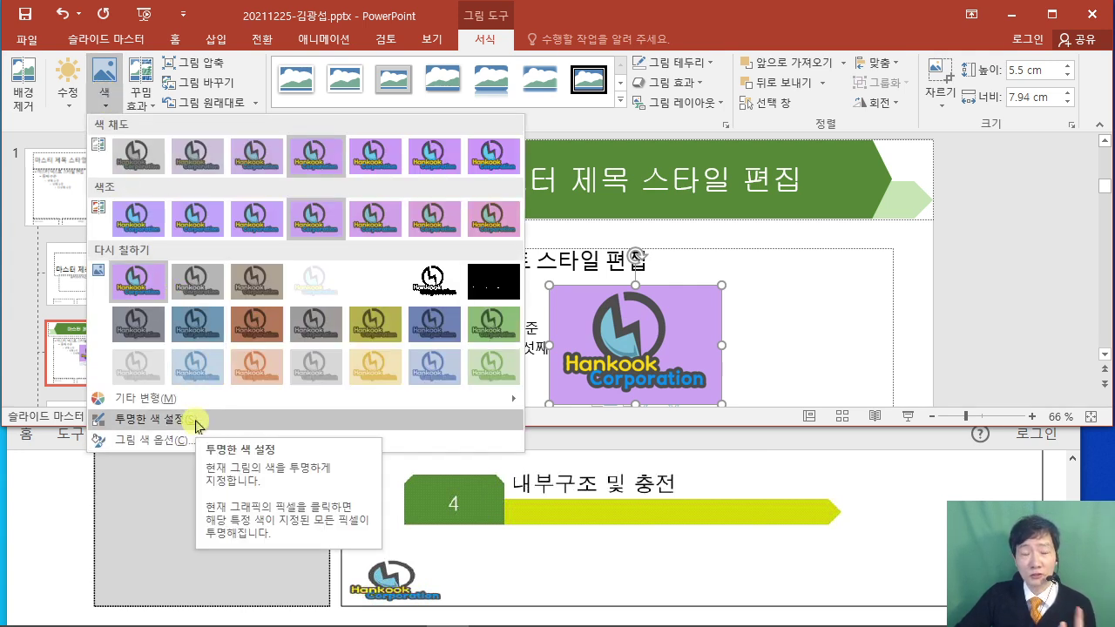
left_click(195, 425)
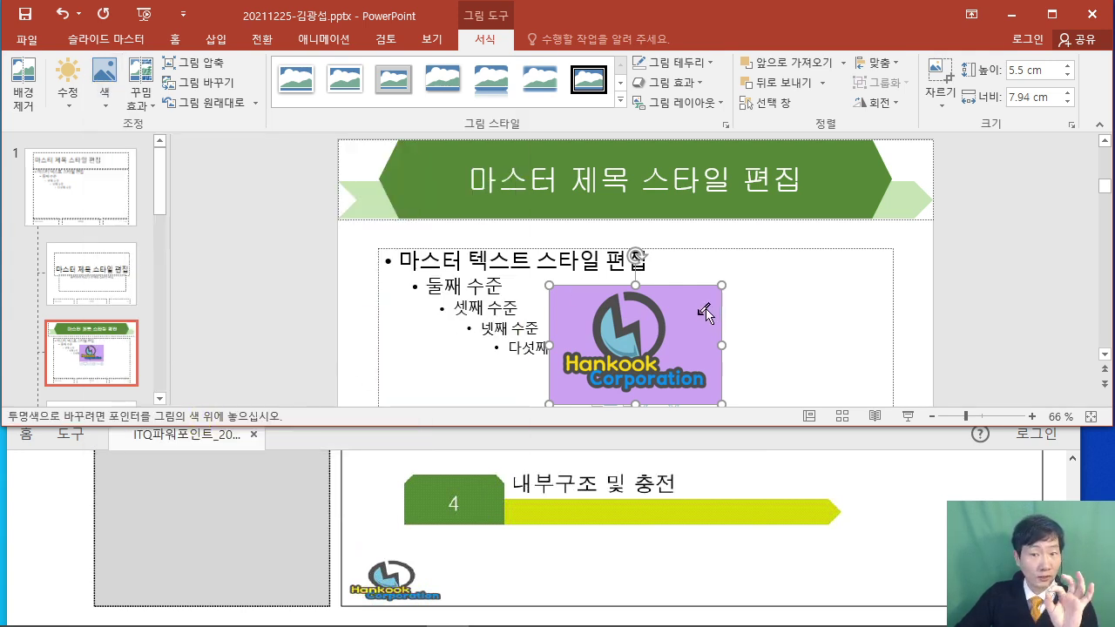
left_click(702, 310)
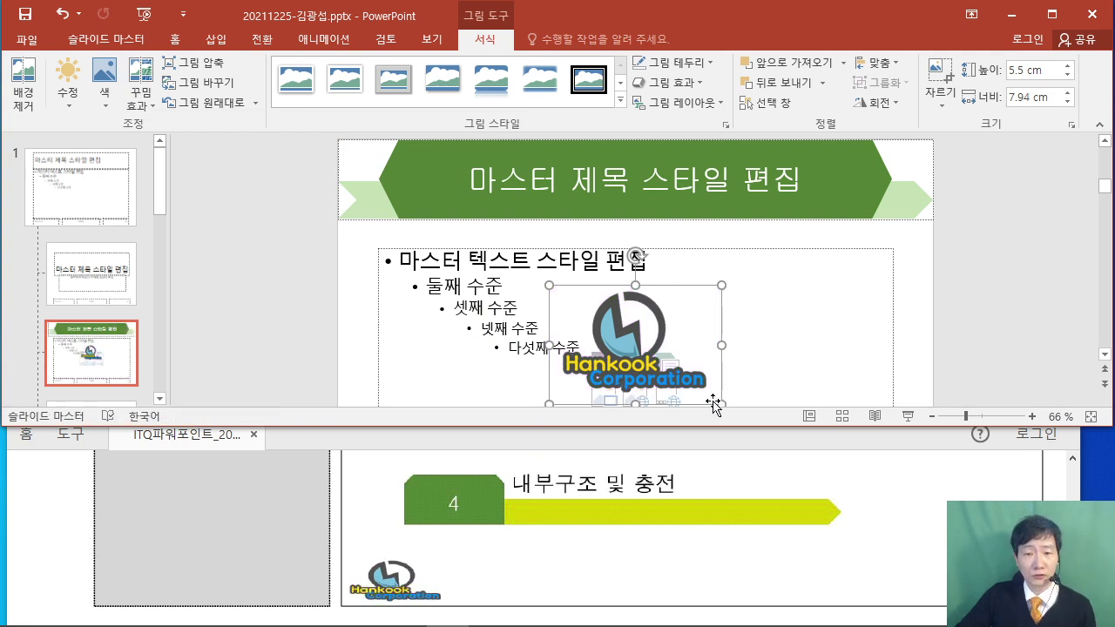
- Shrink the logo to about 1.76 cm high by 4.03 cm wide and place it in the slide layout's lower-left corner
scroll(738, 386, "down", 1)
left_click_drag(722, 384, 590, 307)
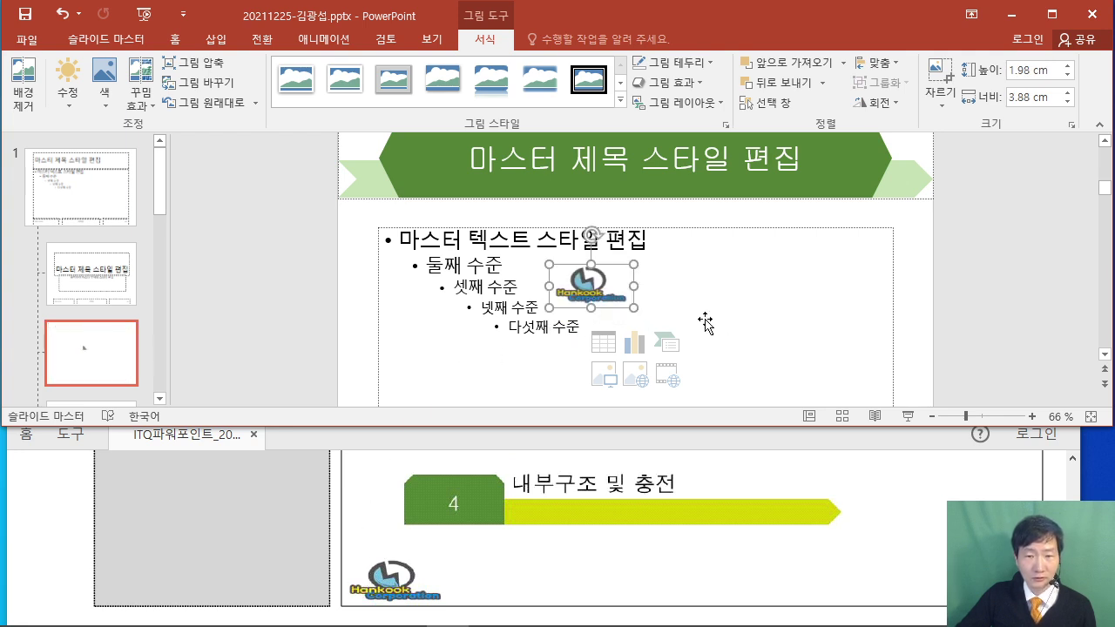
scroll(473, 311, "down", 2)
scroll(473, 308, "down", 1)
left_click_drag(584, 168, 409, 384)
left_click_drag(346, 353, 360, 360)
left_click_drag(393, 378, 428, 382)
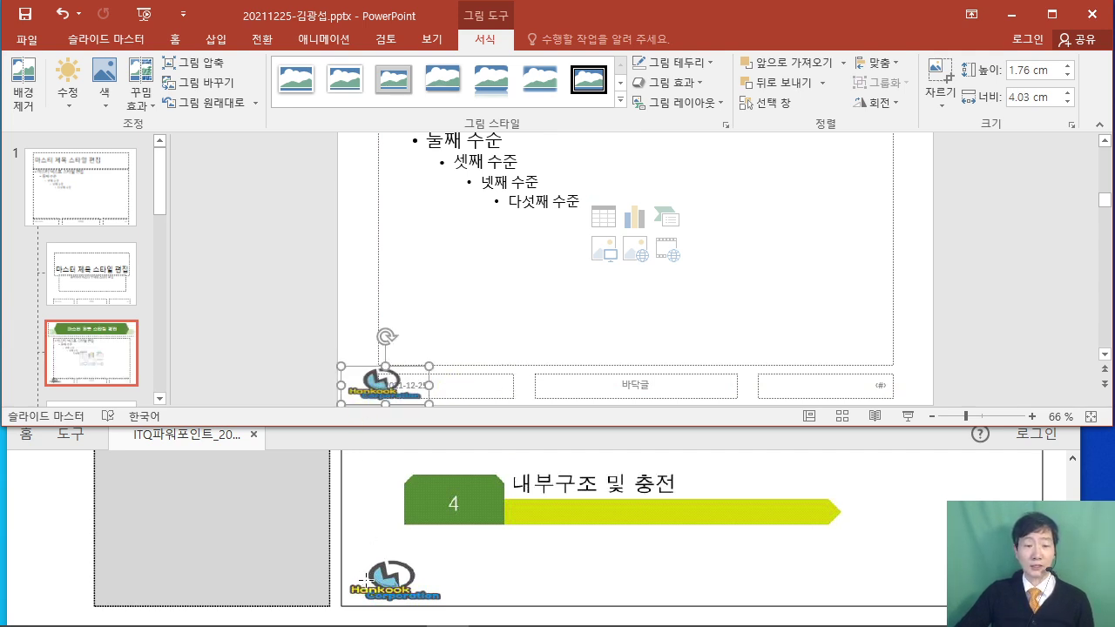
- Set the slide number placeholder's text to 16 pt and colour it black
left_click(816, 377)
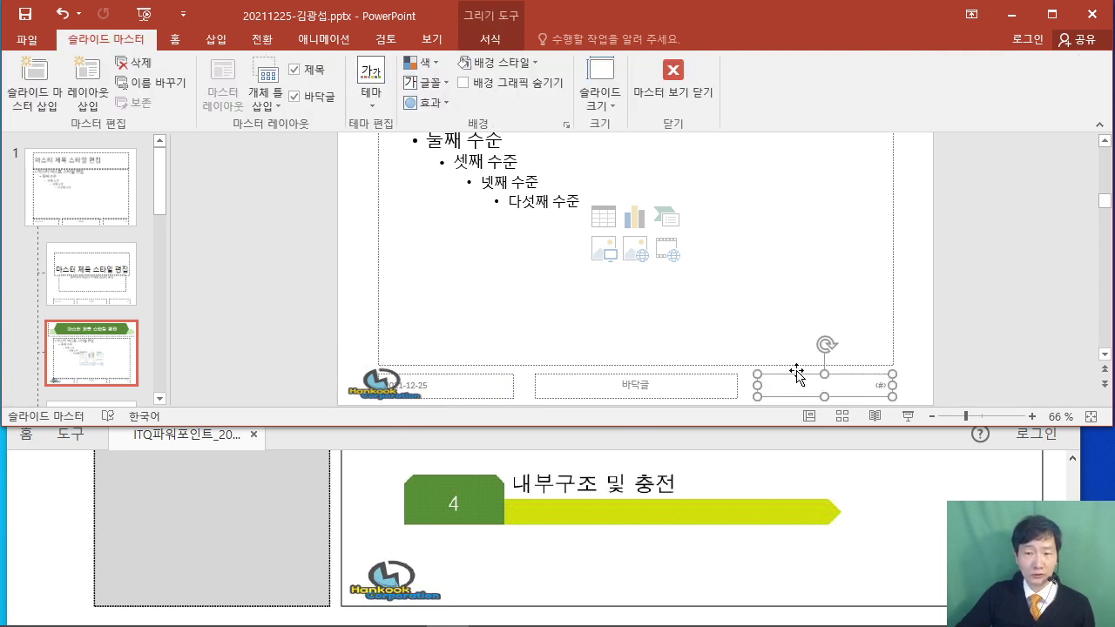
left_click(179, 40)
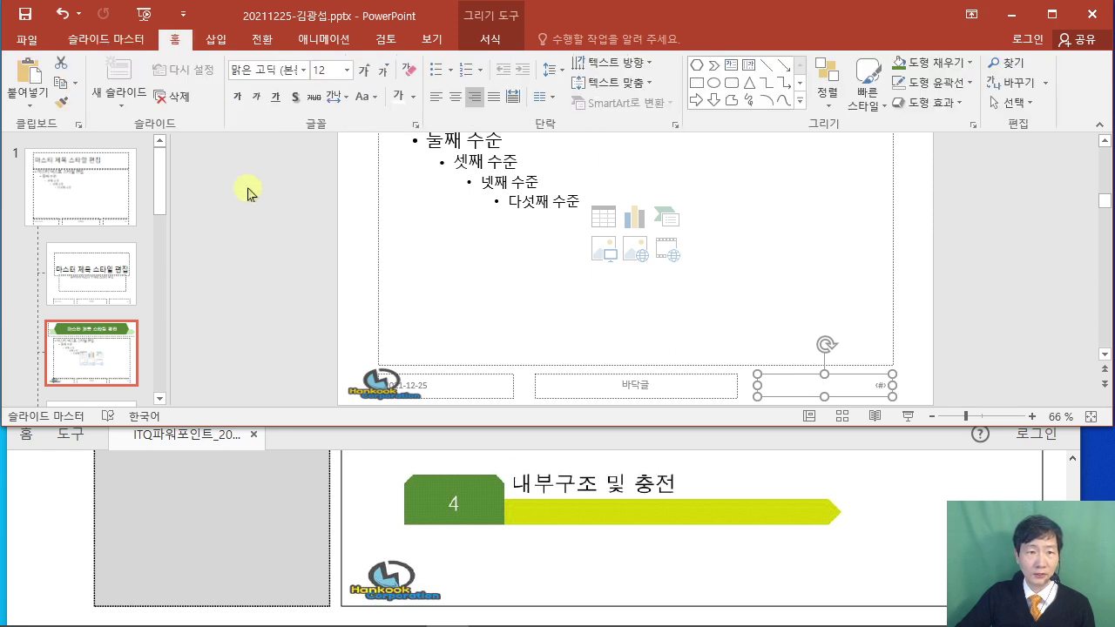
left_click(334, 71)
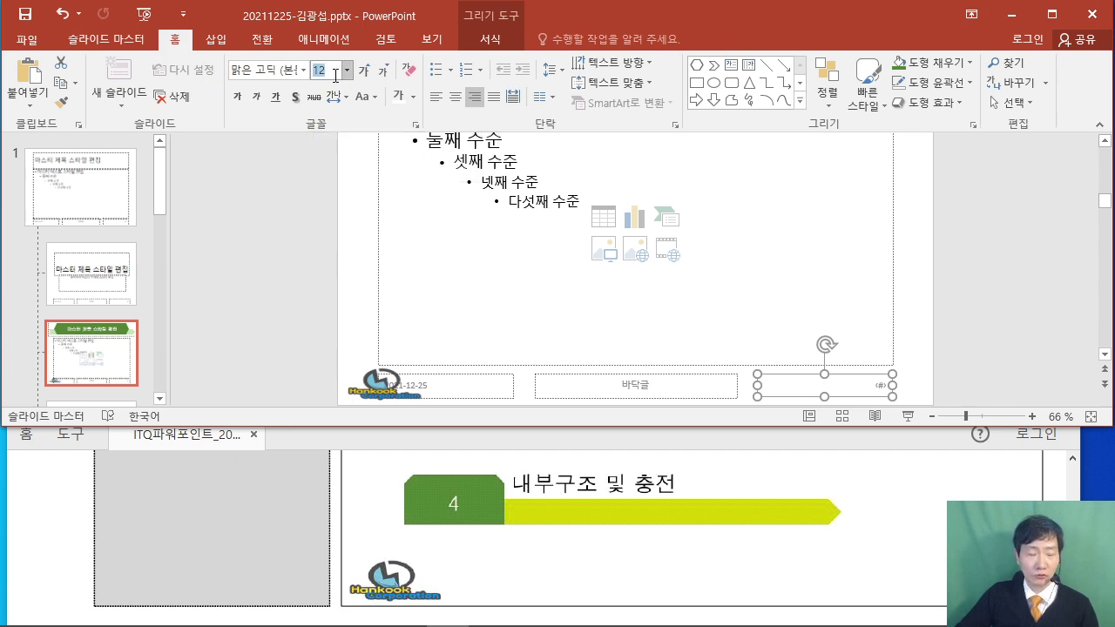
key("Return")
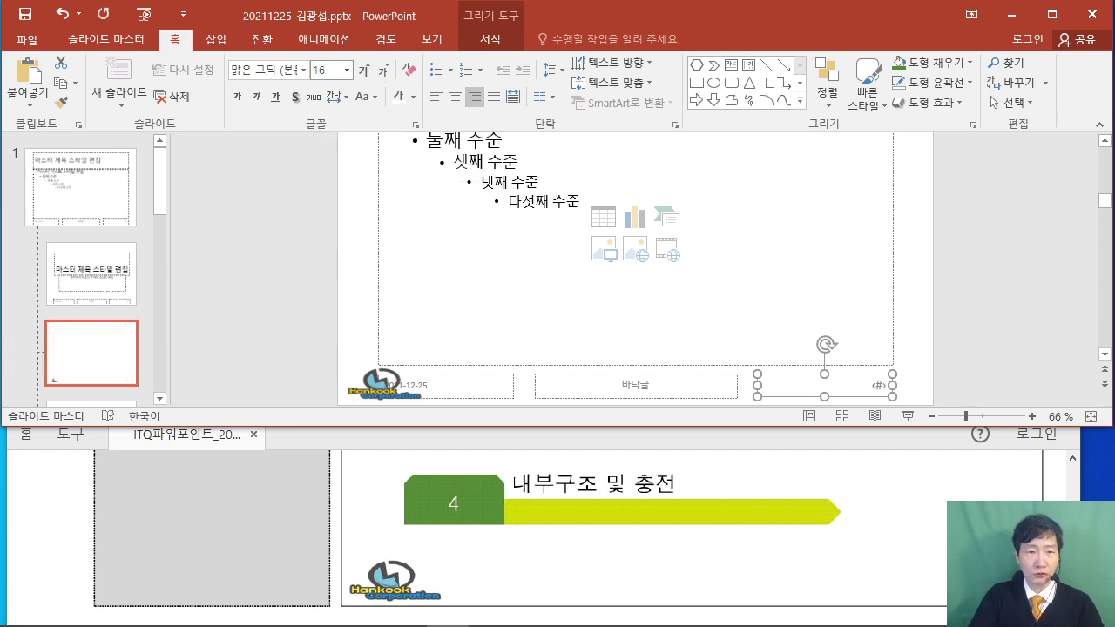
left_click(418, 101)
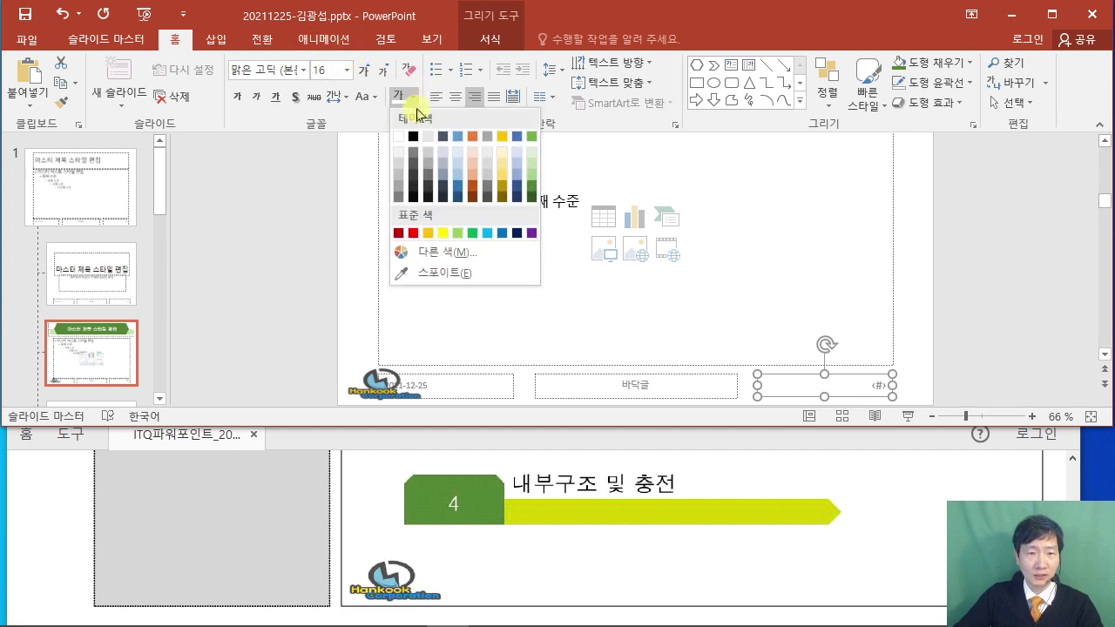
left_click(413, 139)
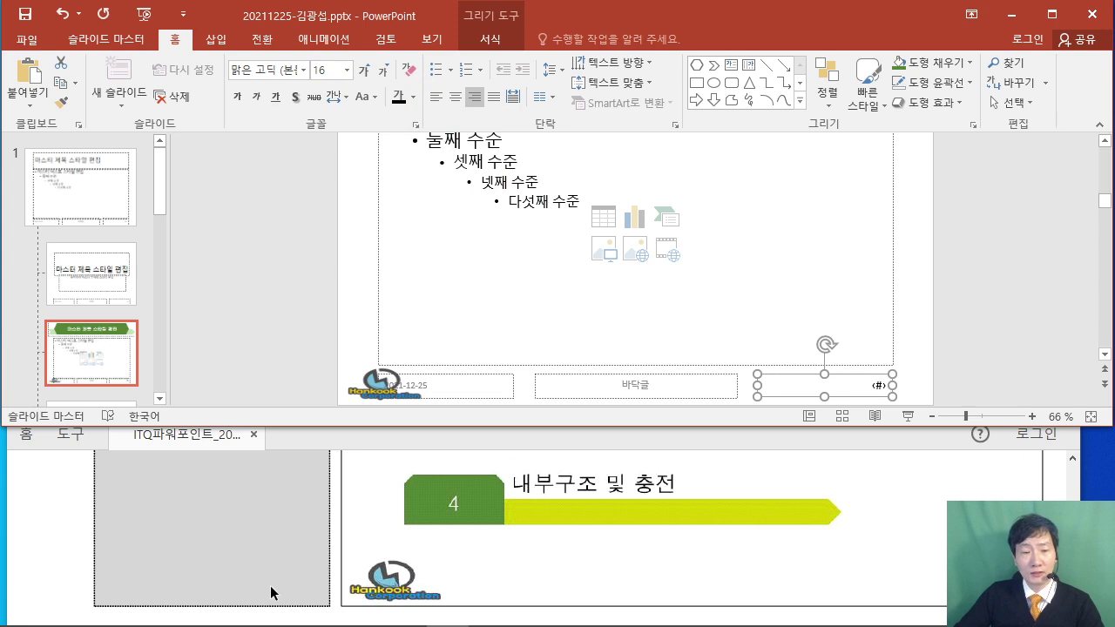
- Reposition the exam PDF window to reveal the sample's slide number, and make the presentation window slightly taller
scroll(288, 509, "up", 1)
scroll(727, 545, "down", 1)
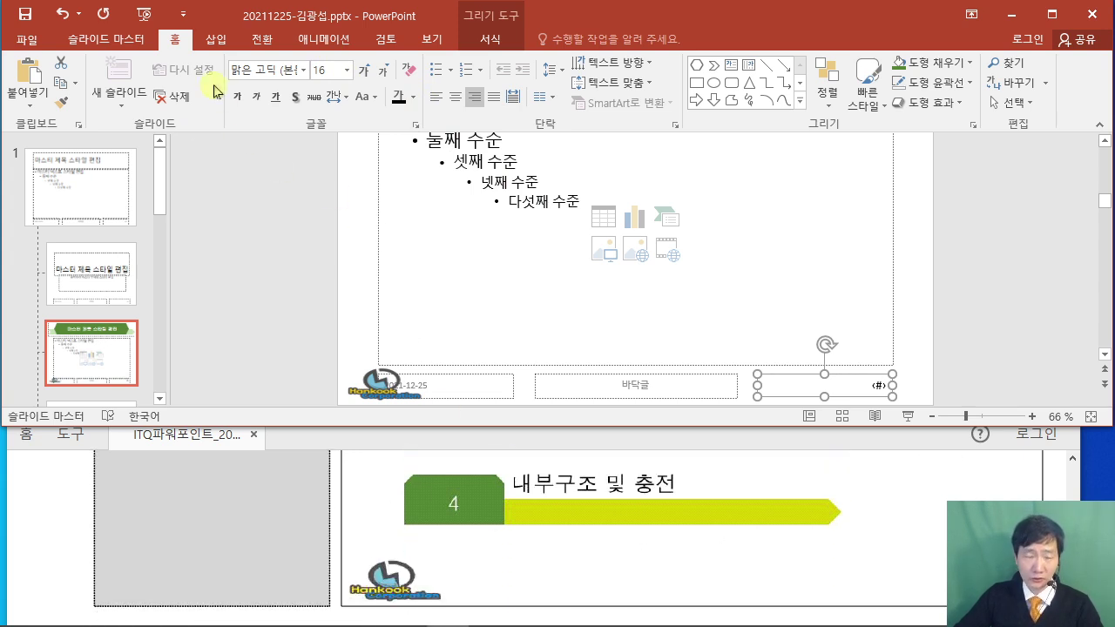
left_click(216, 41)
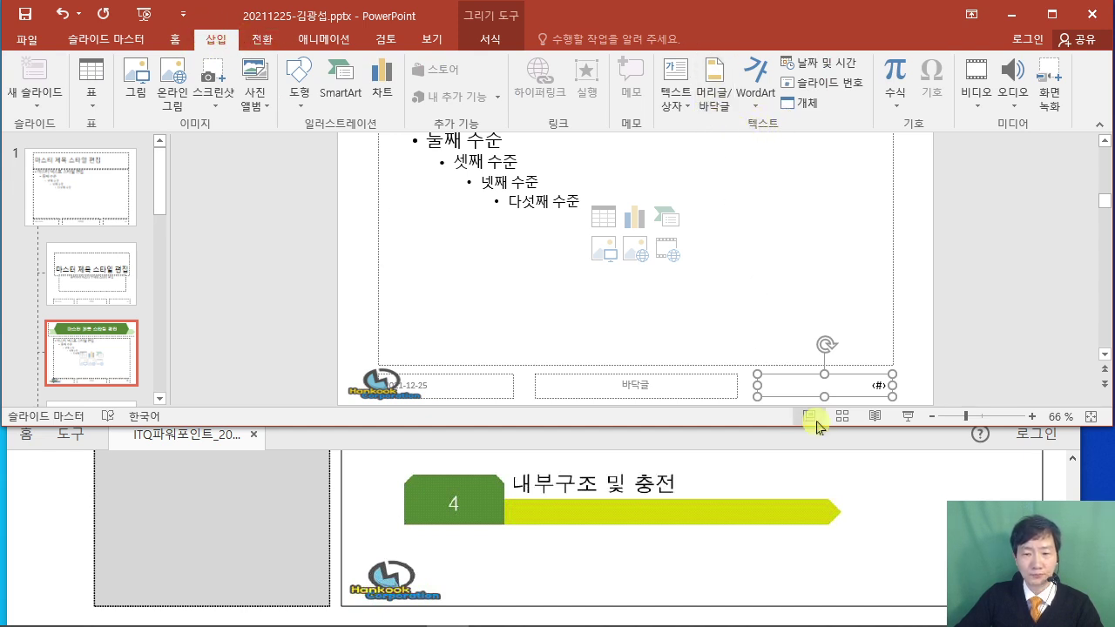
left_click(836, 450)
left_click_drag(831, 392, 680, 400)
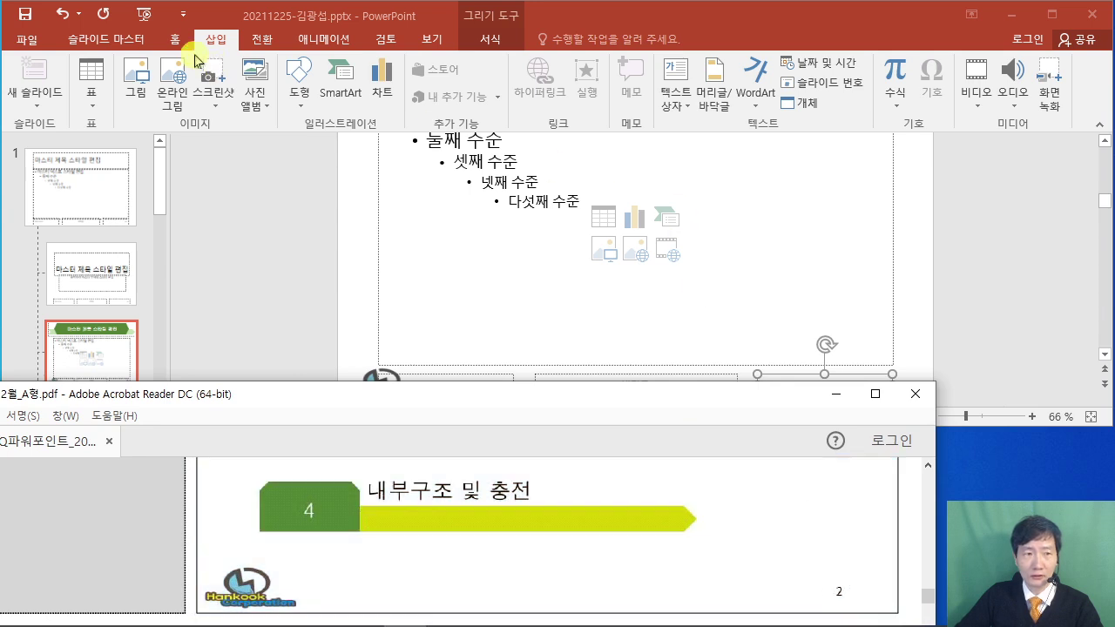
left_click(719, 102)
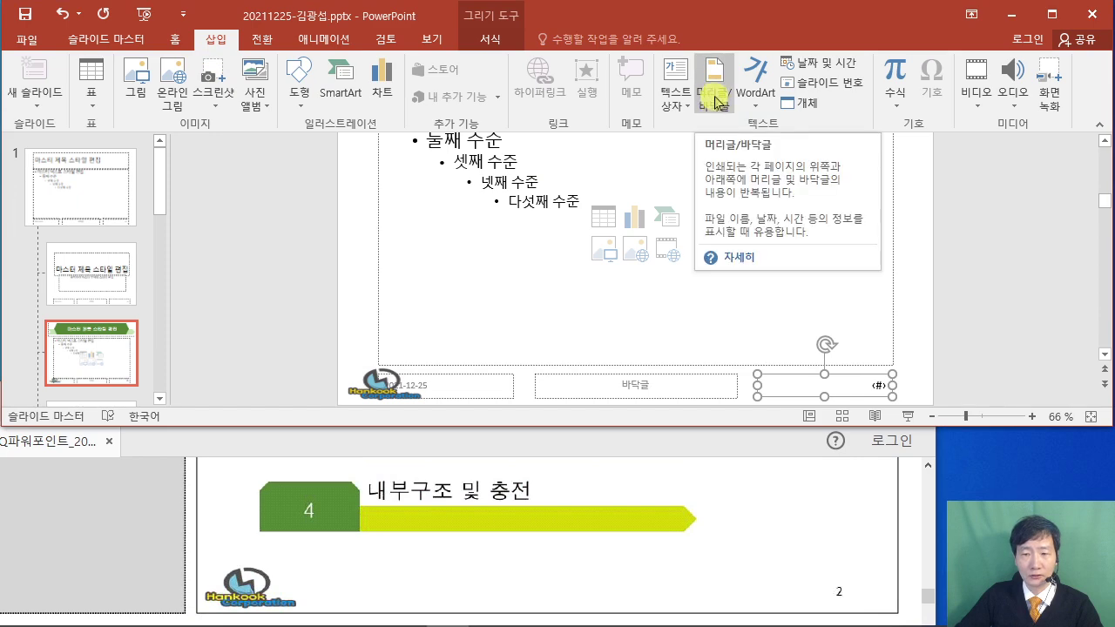
left_click_drag(670, 427, 667, 455)
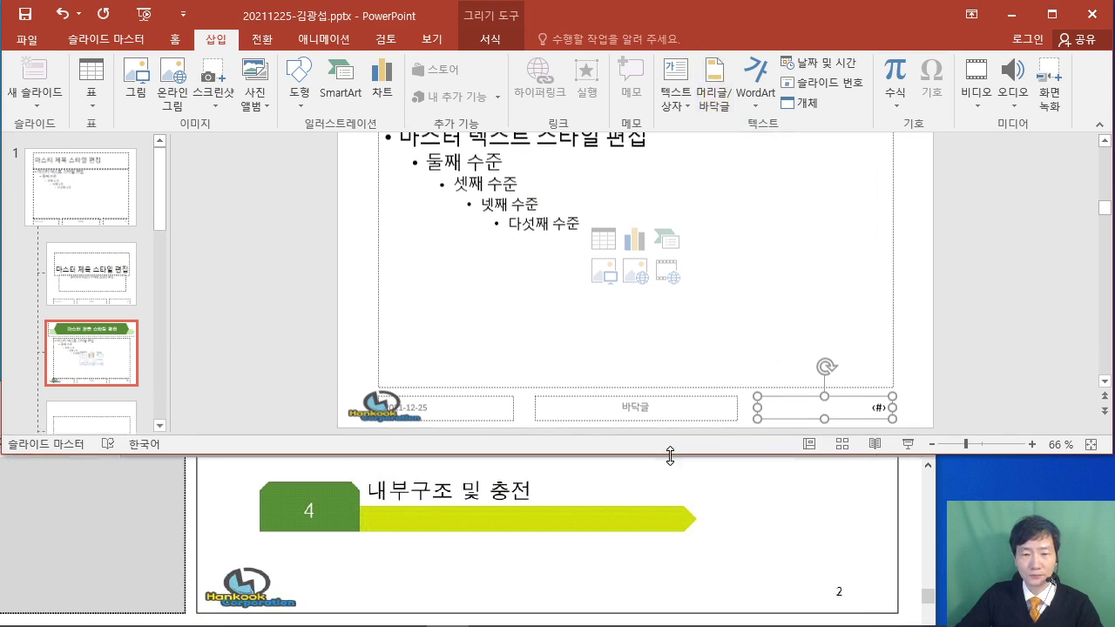
- In the header and footer settings, enable 슬라이드 번호 and 제목 슬라이드에는 표시 안 함, and apply them to all slides
left_click(716, 96)
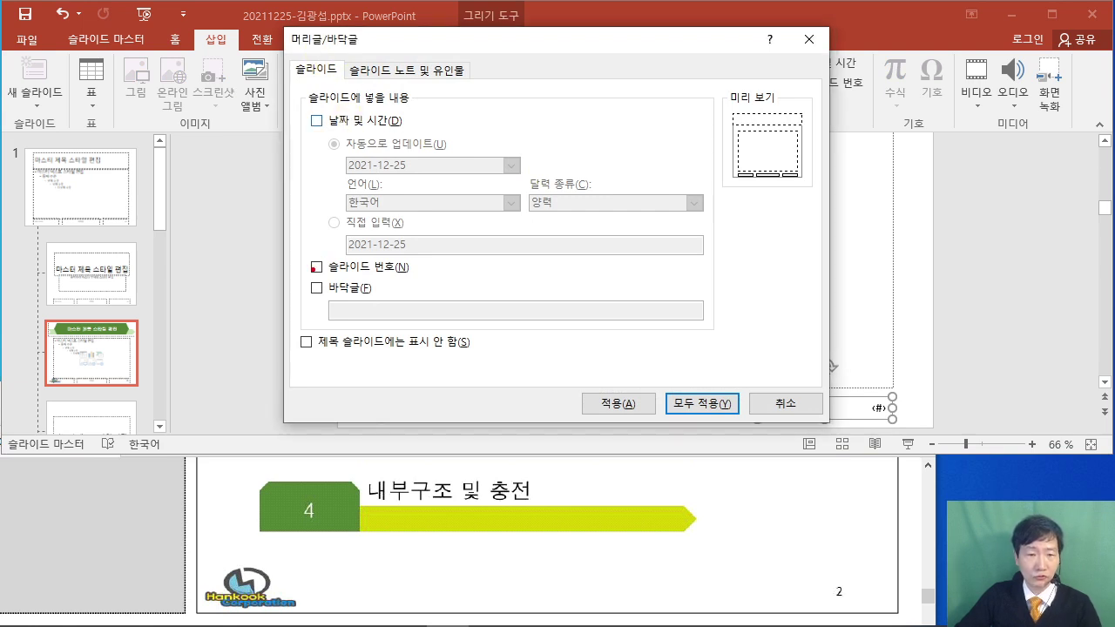
left_click_drag(310, 252, 355, 235)
left_click_drag(297, 334, 349, 309)
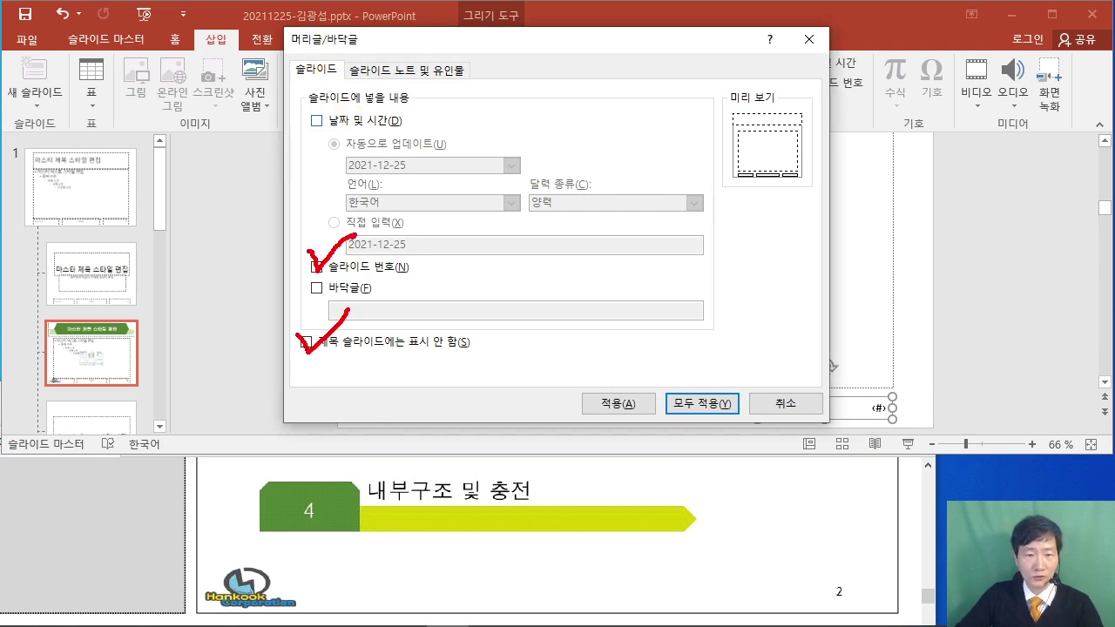
key("Escape")
left_click(316, 267)
left_click(306, 341)
left_click(676, 405)
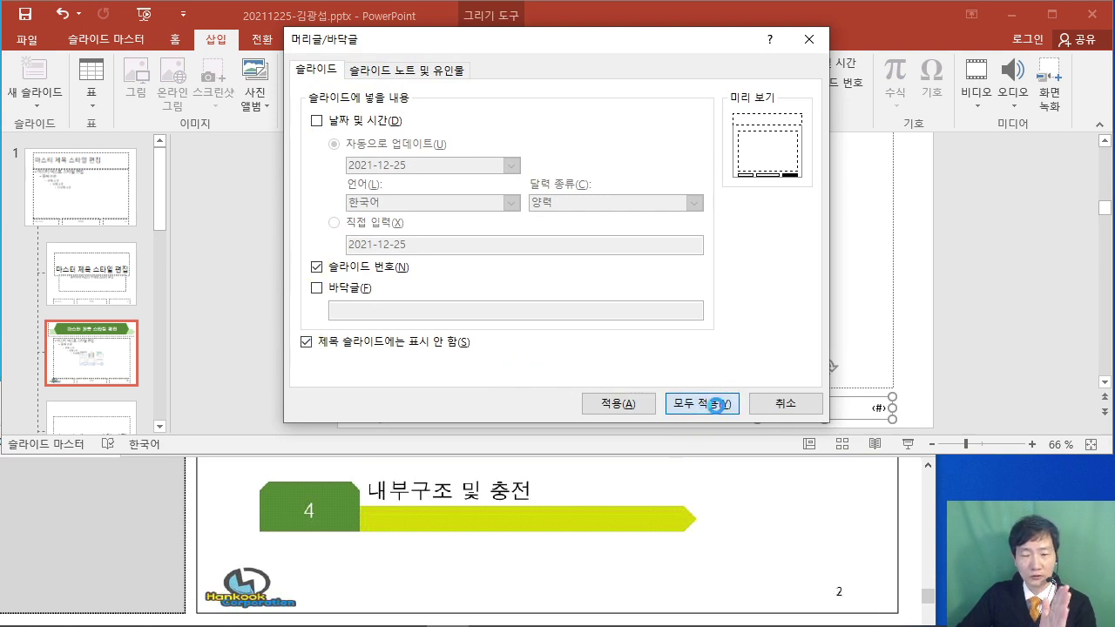
left_click(717, 410)
left_click(287, 252)
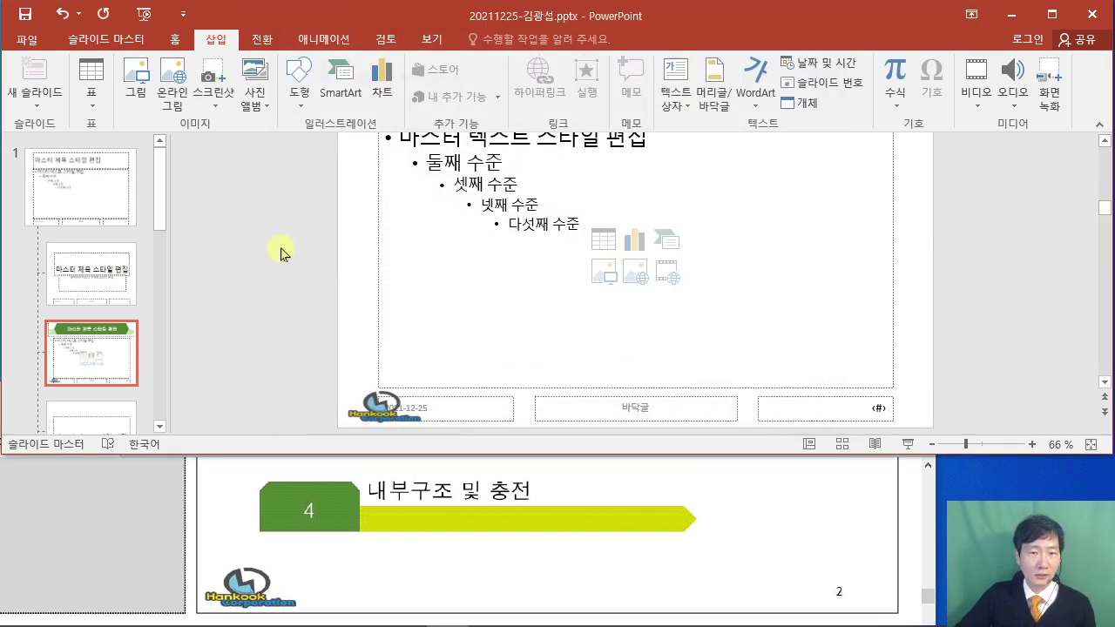
- Return to the layout's title banner and bring up the slide master commands
scroll(282, 252, "up", 3)
scroll(280, 250, "up", 1)
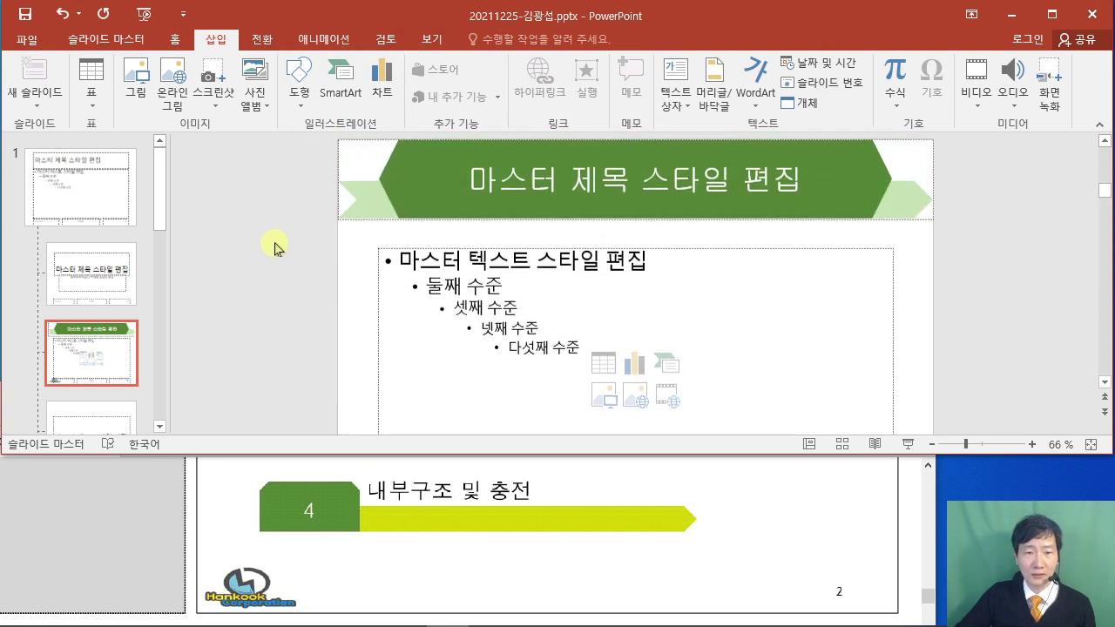
left_click(96, 39)
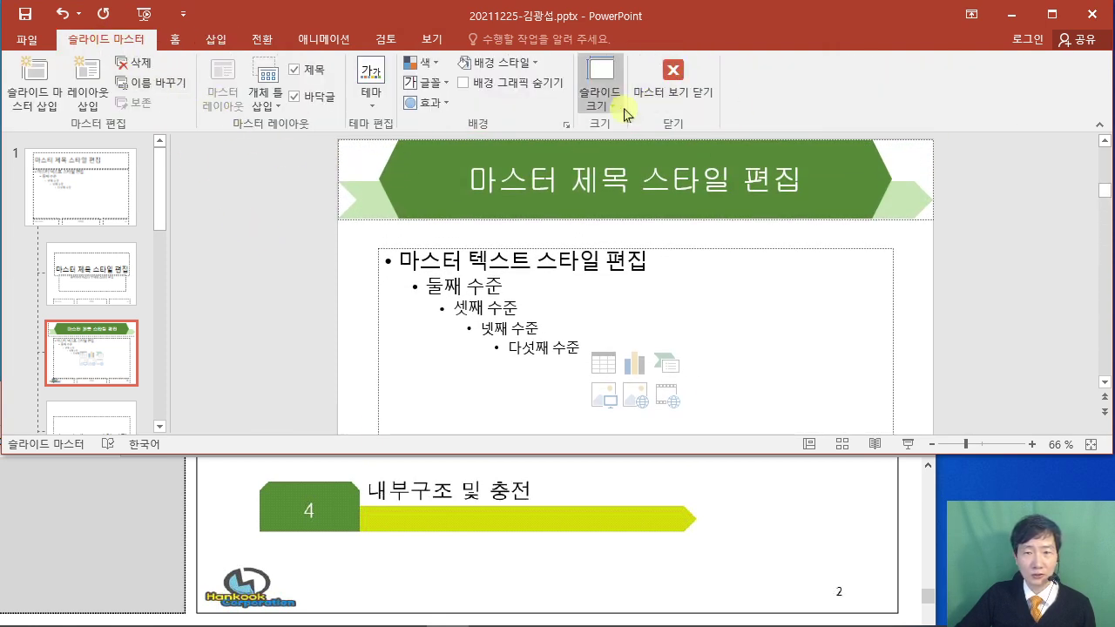